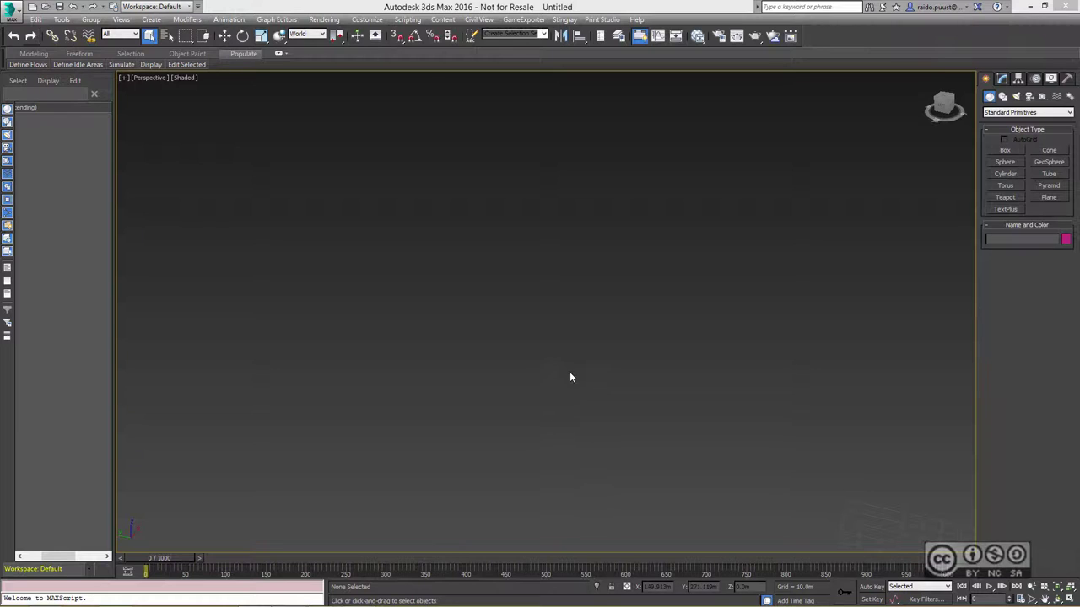
Step: Load Site Parkway Base Corridor Design.vsp3d from drive D's _Datasources folder into the Civil 3D import panel
click(484, 20)
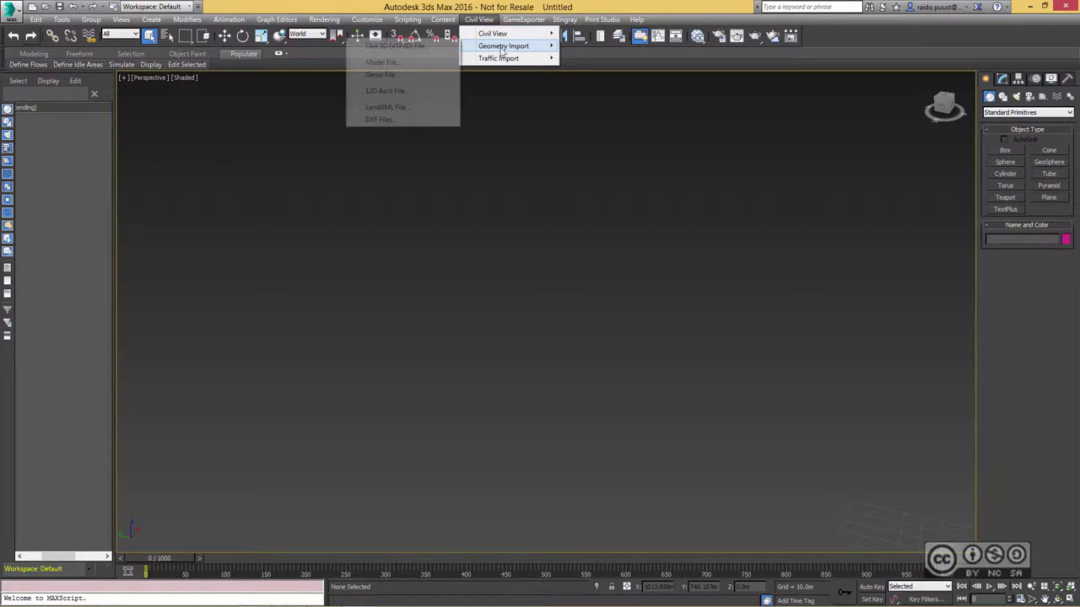
mouse_move(503, 45)
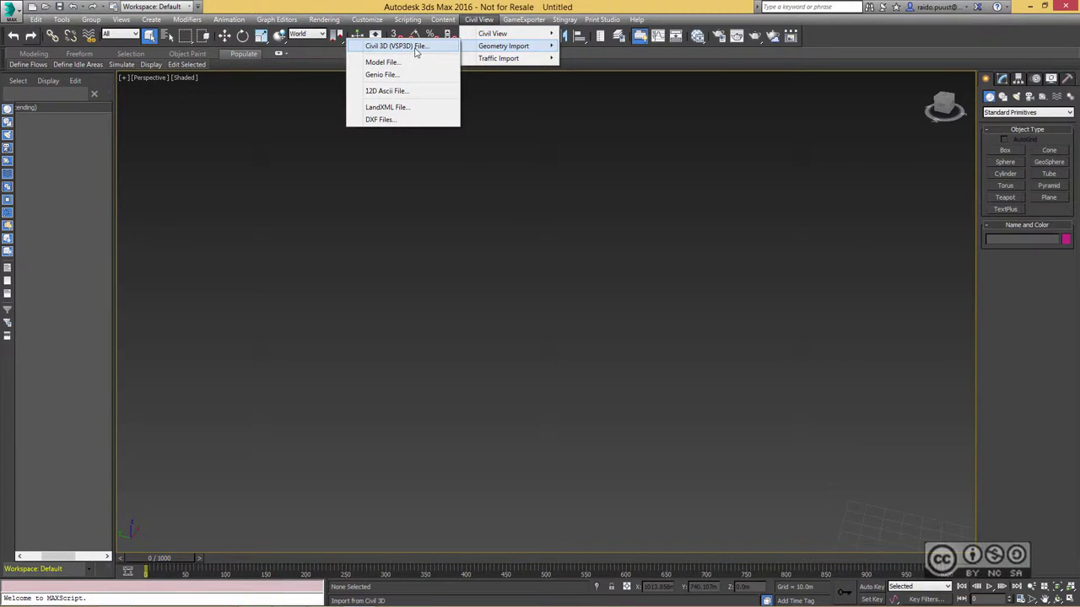
click(412, 49)
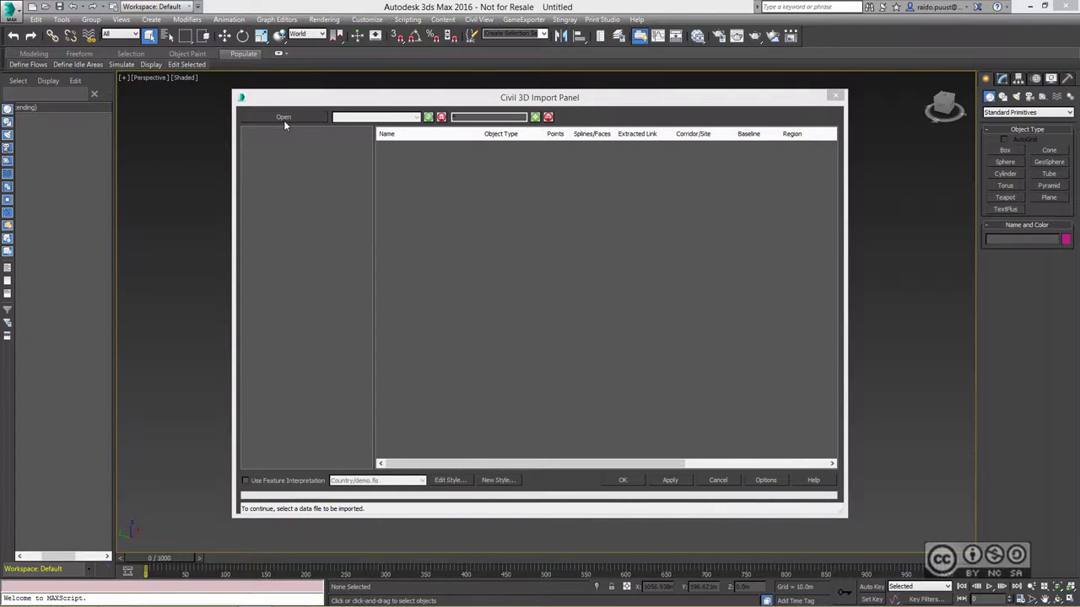
click(284, 117)
click(722, 95)
click(633, 260)
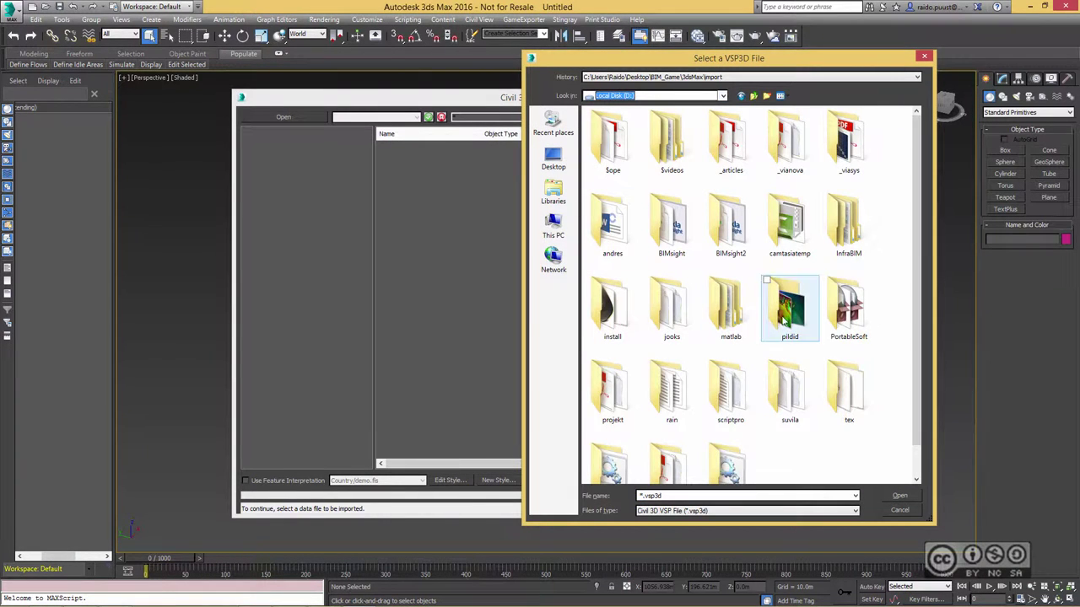
double_click(852, 226)
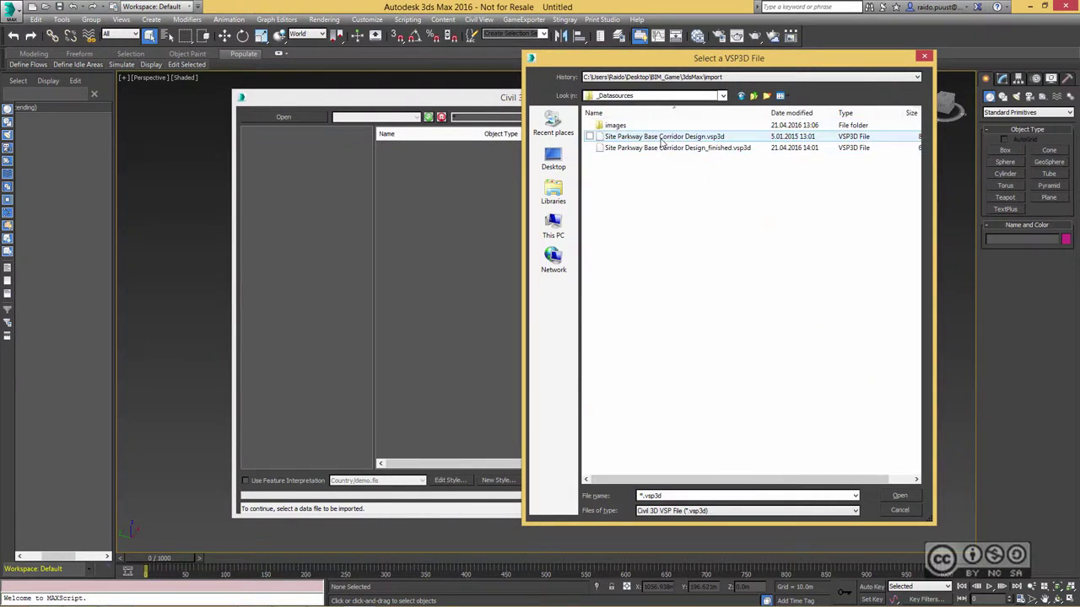
click(663, 140)
click(901, 500)
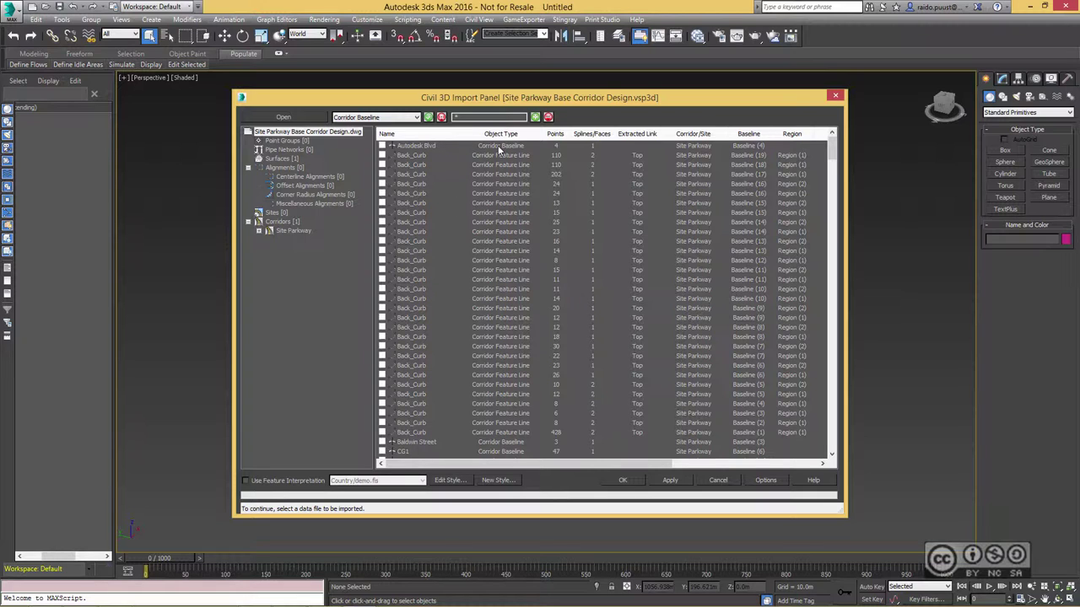
Step: Tick Autodesk Blvd and every baseline from Baldwin Street to Cross Avenue for import
click(382, 146)
scroll(470, 403, down, 2)
scroll(471, 403, down, 2)
scroll(471, 403, down, 2)
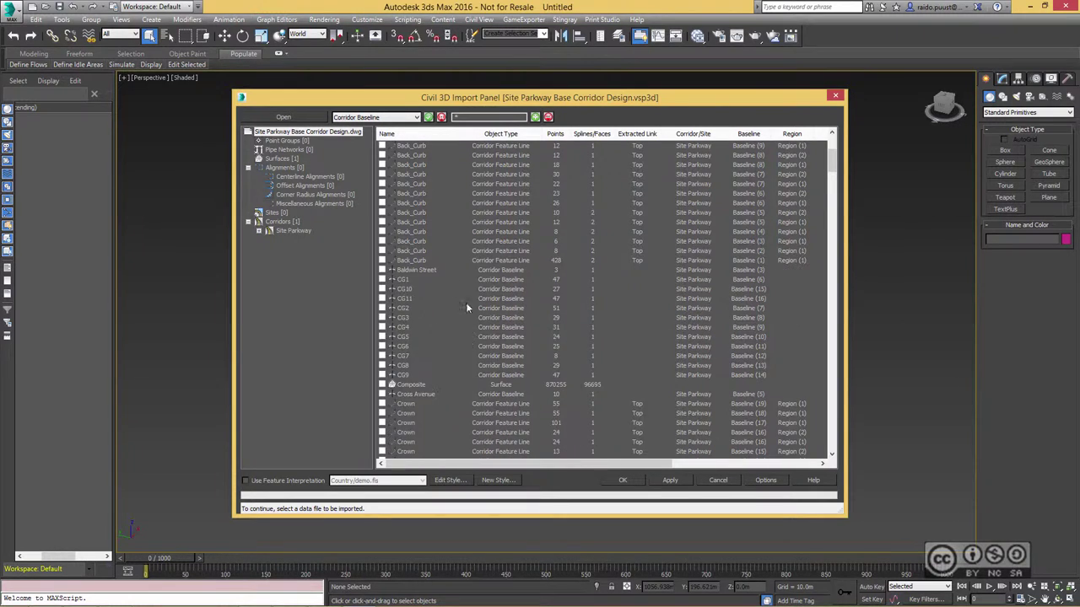
click(422, 271)
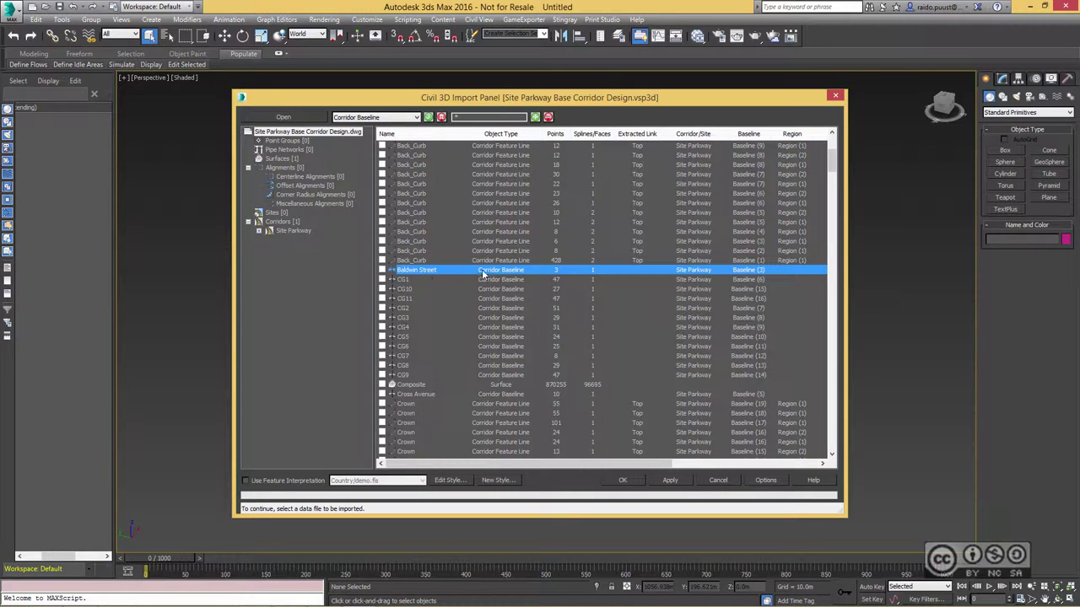
shift+click(424, 396)
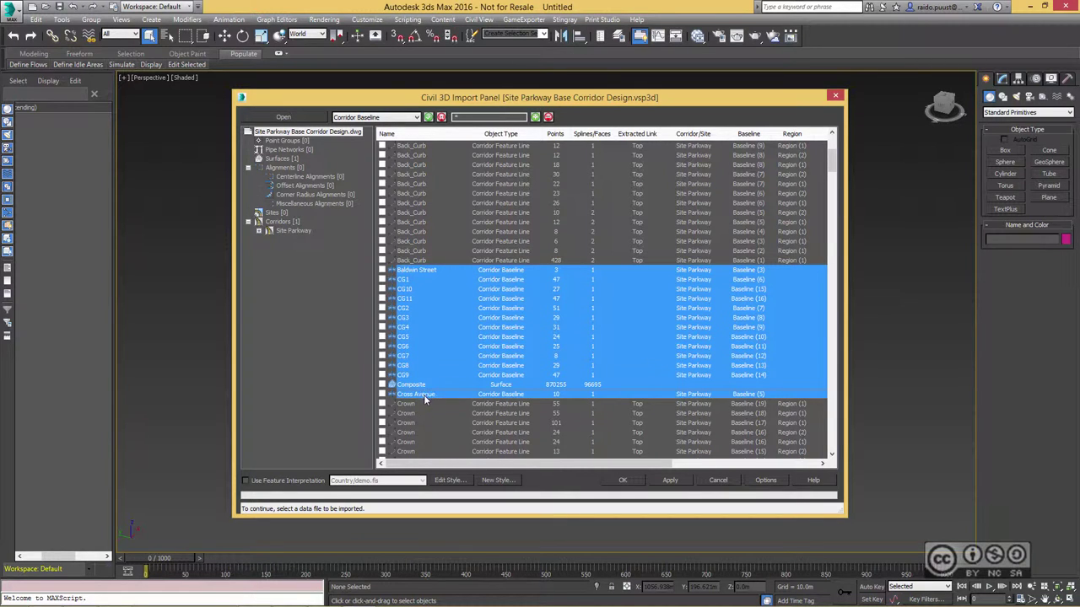
click(384, 273)
Step: Include the Hospital Way baseline in the import
scroll(413, 324, down, 2)
scroll(423, 342, down, 2)
scroll(423, 341, down, 5)
click(448, 242)
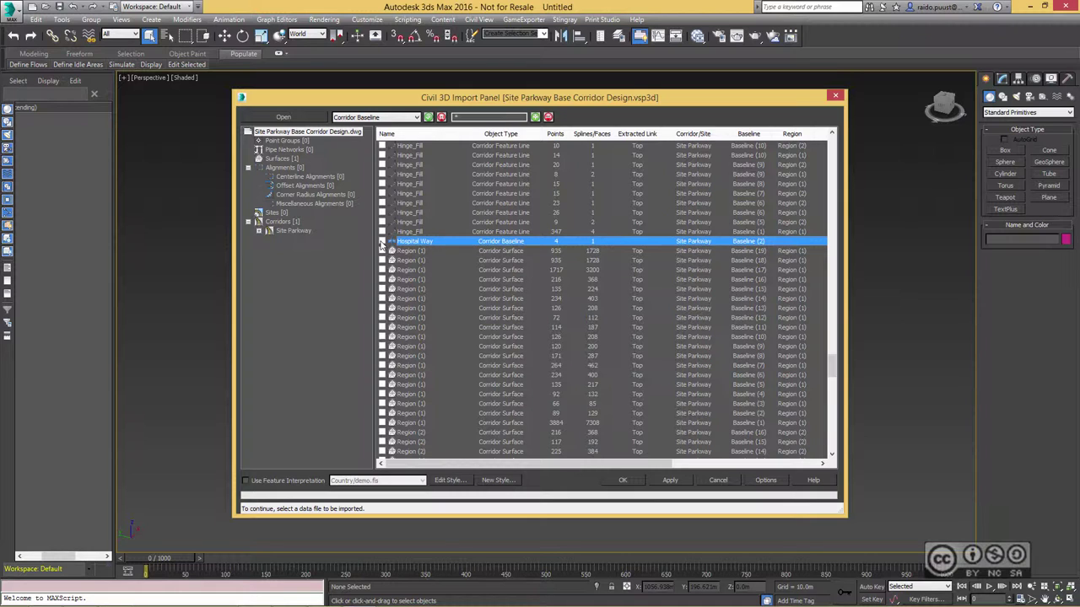
click(382, 241)
Step: Tick the Region corridor surfaces and all Site Plan Parkway baselines, then start importing
click(411, 251)
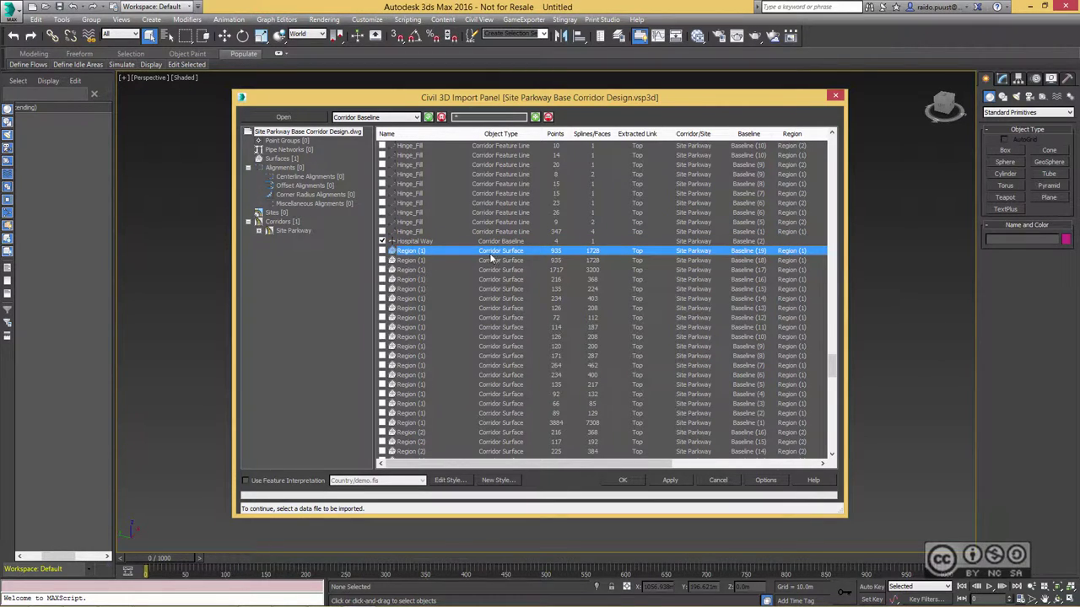
scroll(468, 341, down, 2)
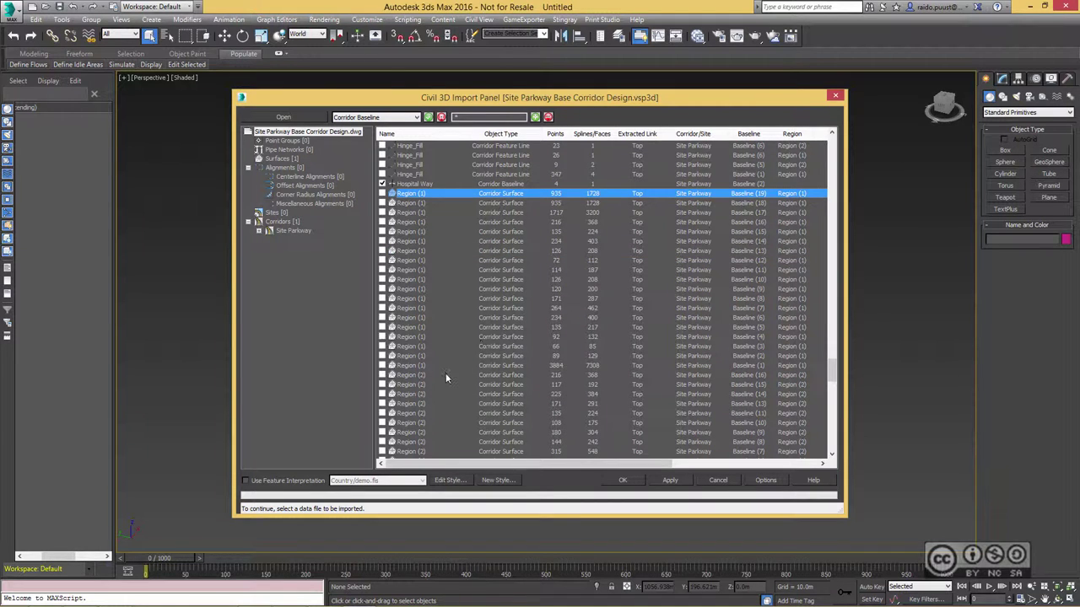
scroll(446, 373, down, 2)
shift+click(387, 413)
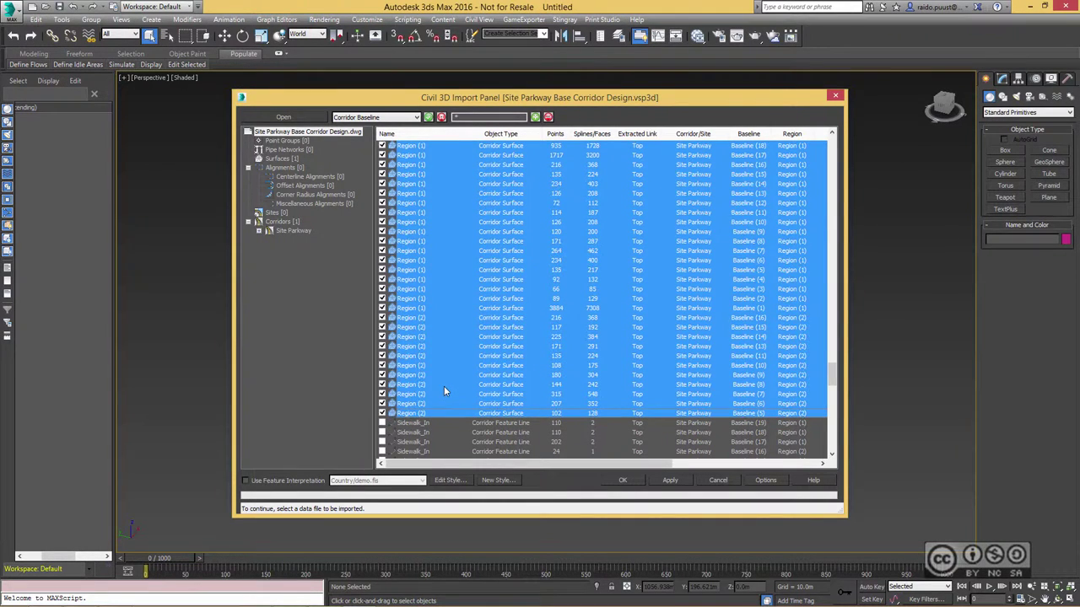
scroll(443, 386, down, 10)
click(452, 309)
shift+click(433, 346)
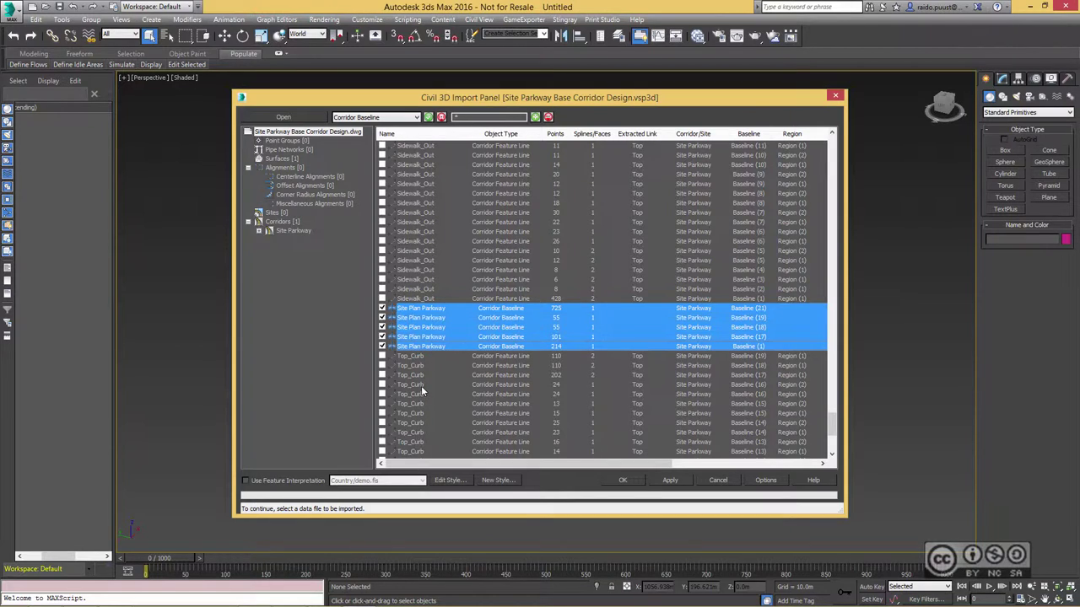
scroll(506, 303, up, 15)
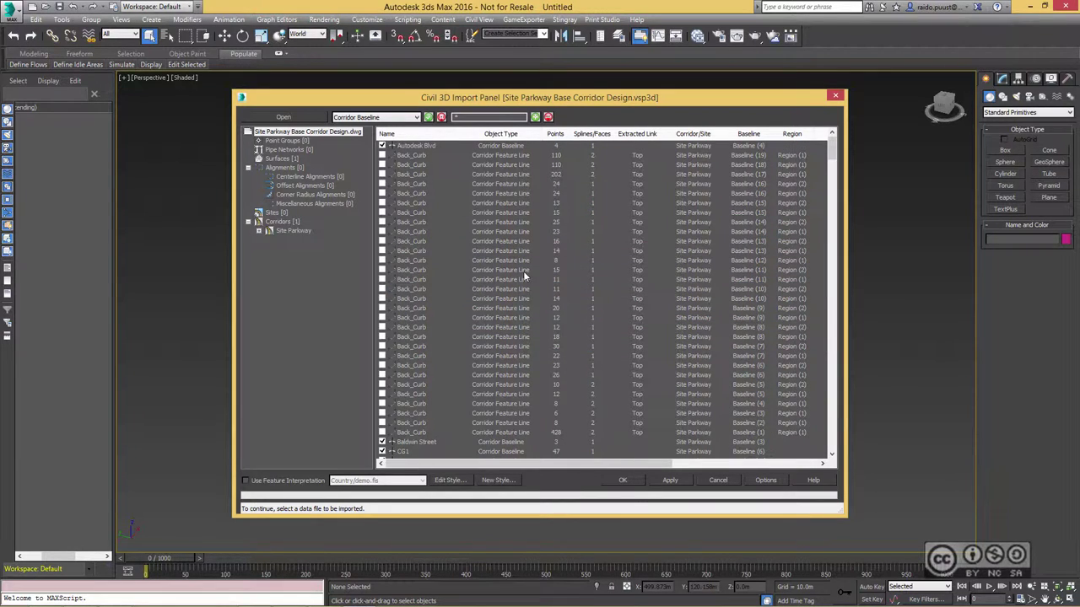
click(625, 480)
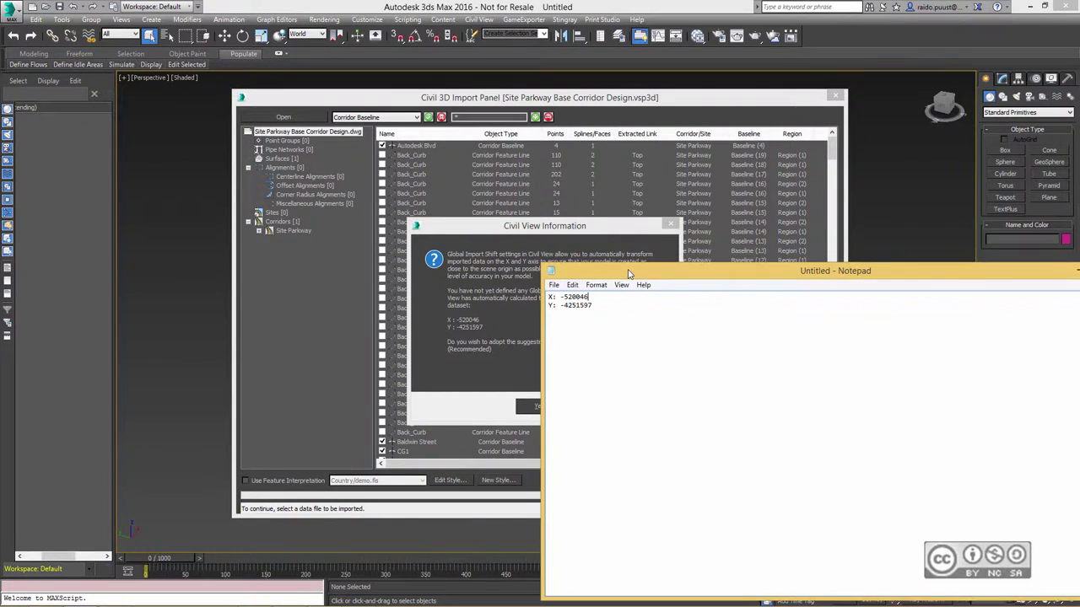
Step: Accept the suggested global import shift and continue without Feature Interpretation styles
drag(634, 268, 597, 270)
click(1033, 265)
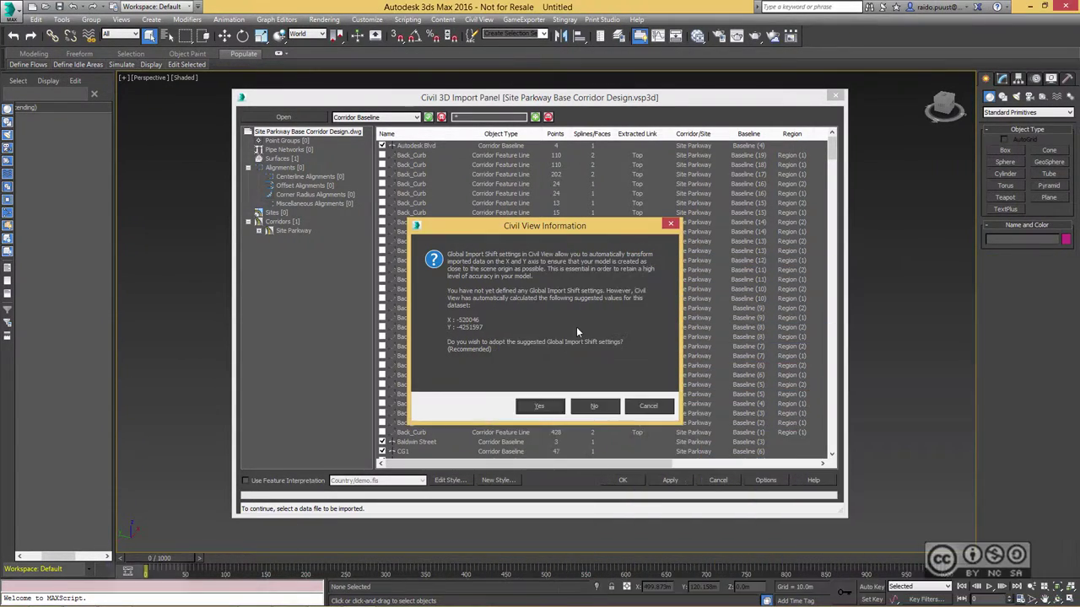
click(544, 409)
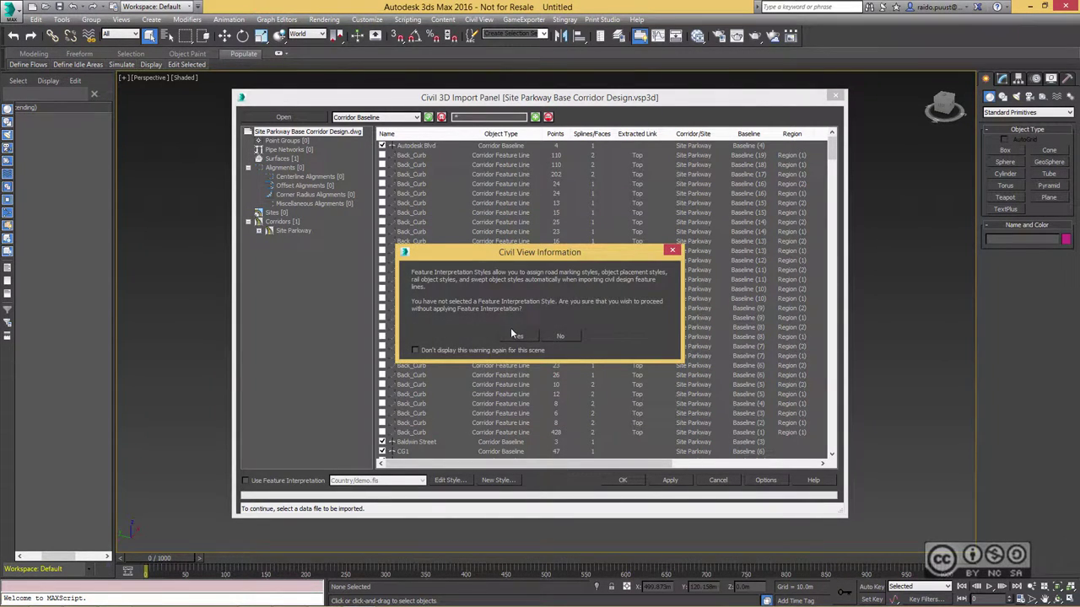
click(513, 334)
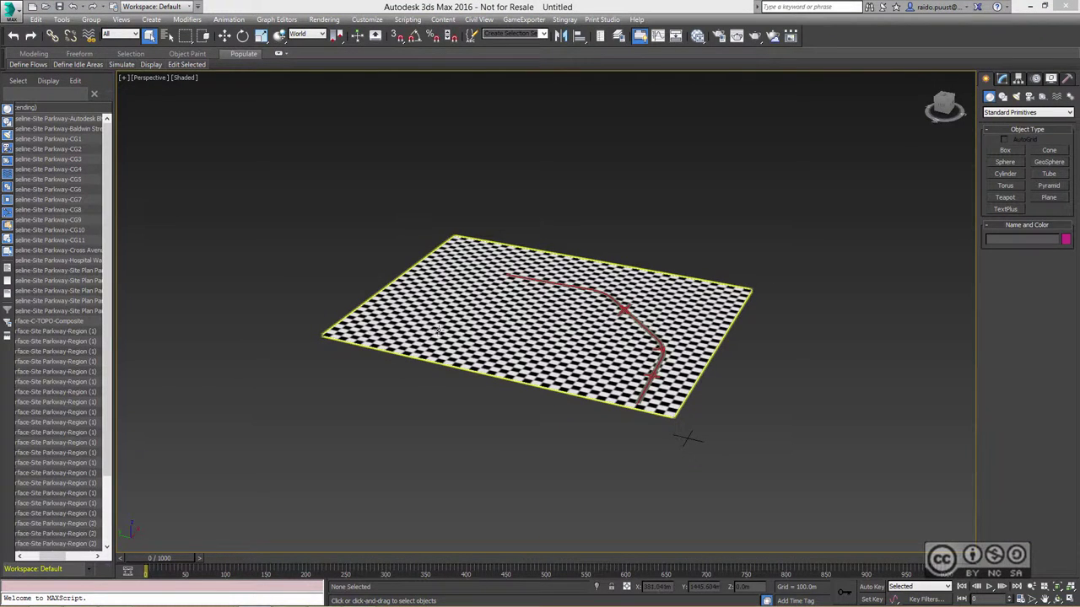
scroll(641, 392, up, 2)
scroll(610, 379, up, 2)
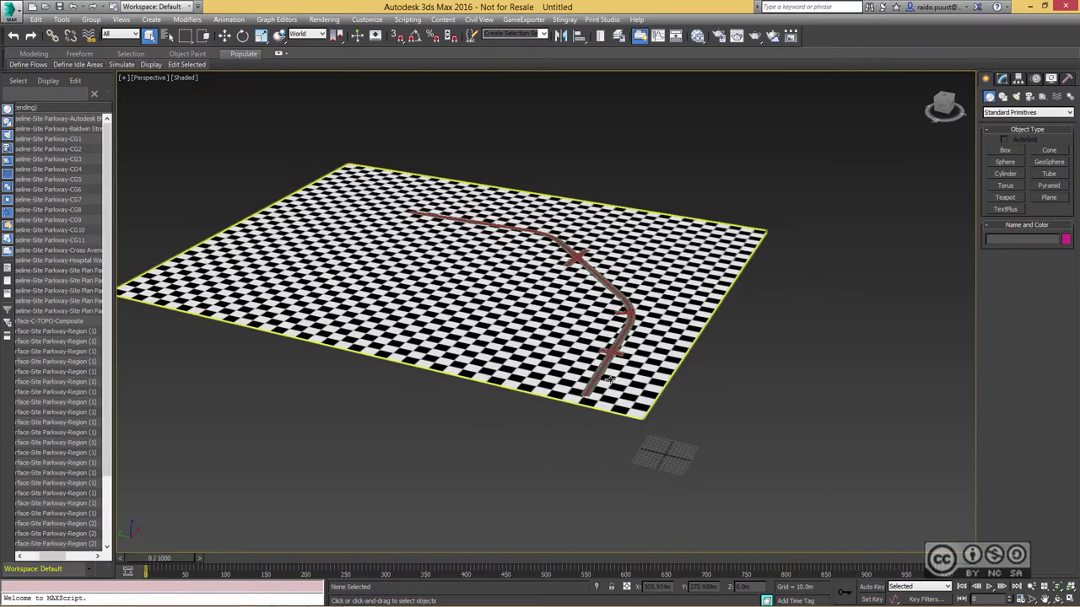
scroll(610, 378, up, 2)
scroll(581, 392, up, 3)
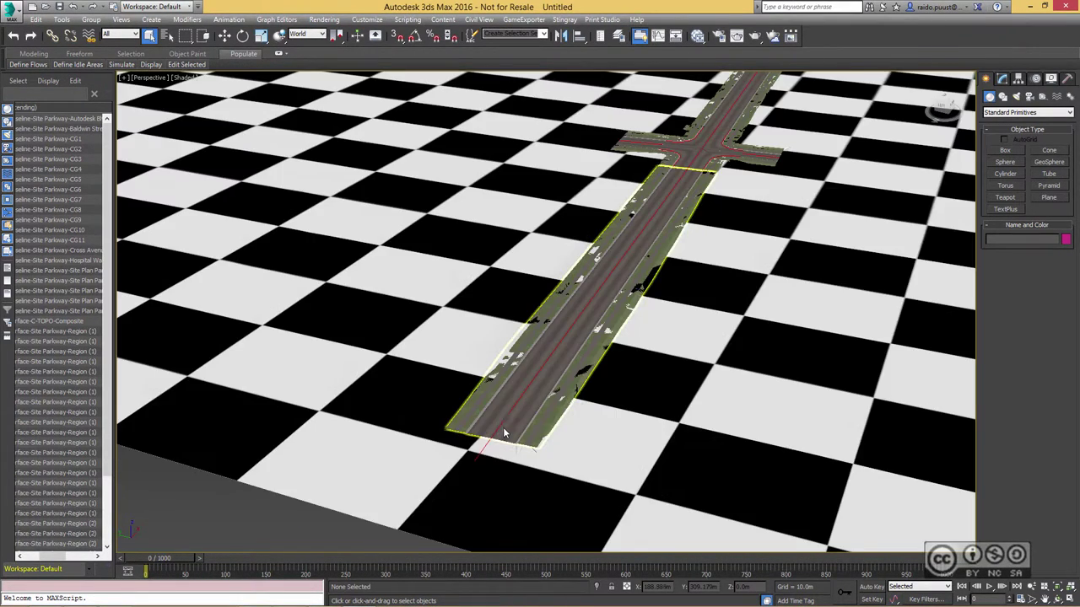
middle_drag(533, 392, 590, 327)
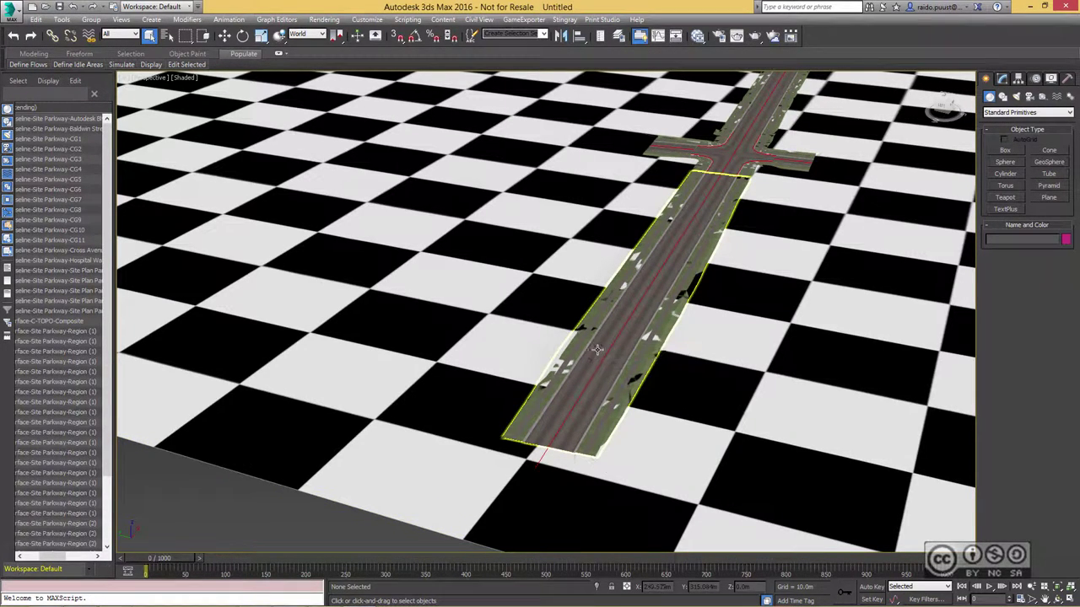
scroll(597, 333, down, 4)
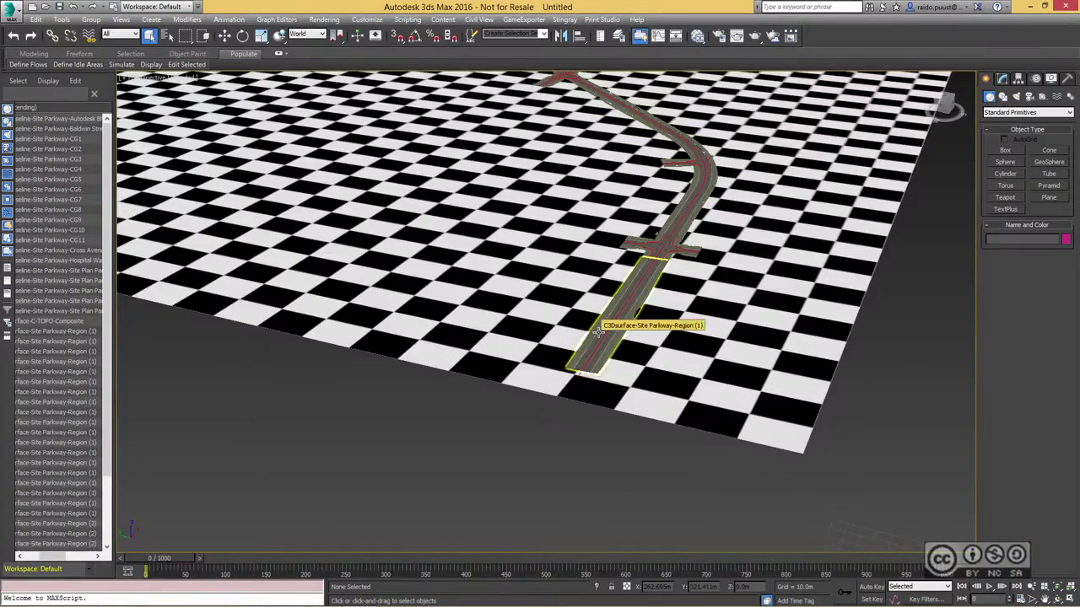
scroll(597, 334, down, 2)
scroll(607, 331, up, 2)
scroll(616, 331, up, 4)
scroll(624, 329, up, 2)
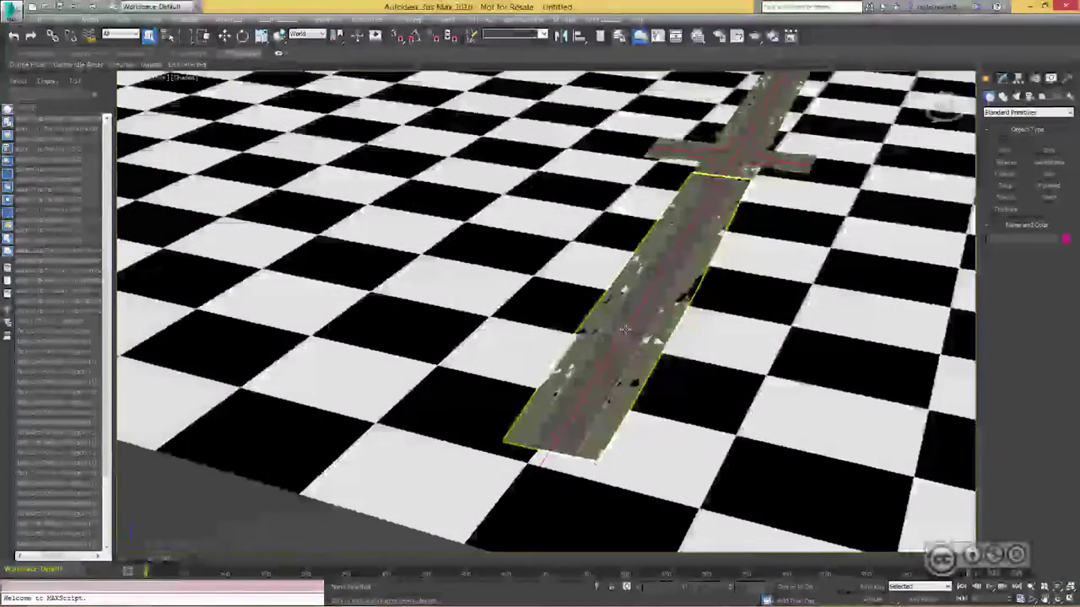
mouse_move(625, 329)
alt+middle_down()
mouse_move(686, 332)
mouse_move(621, 303)
alt+middle_up()
scroll(631, 314, up, 3)
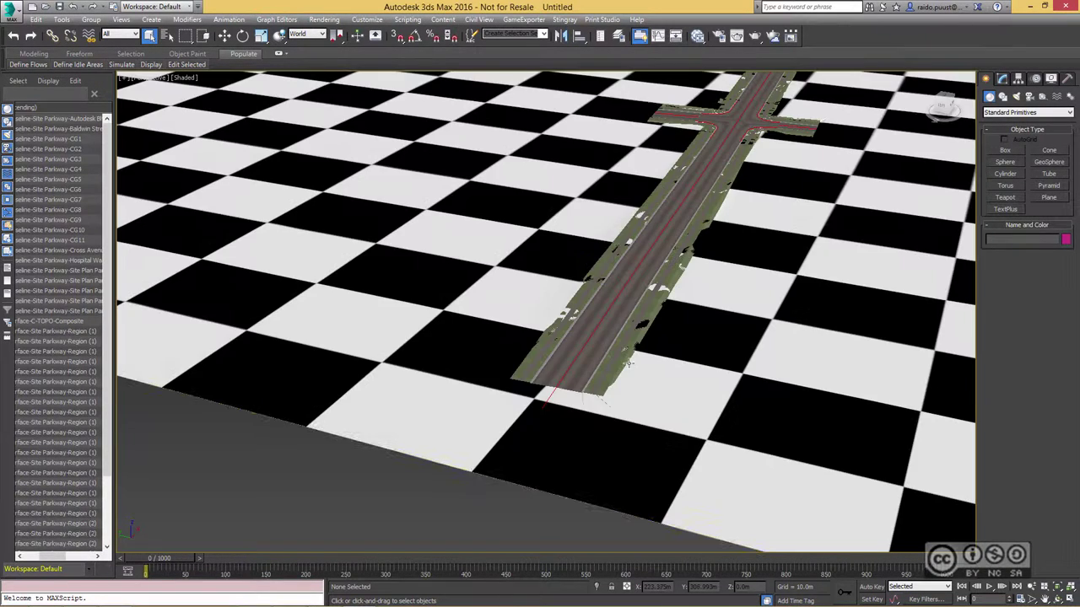
click(1031, 588)
drag(587, 378, 591, 439)
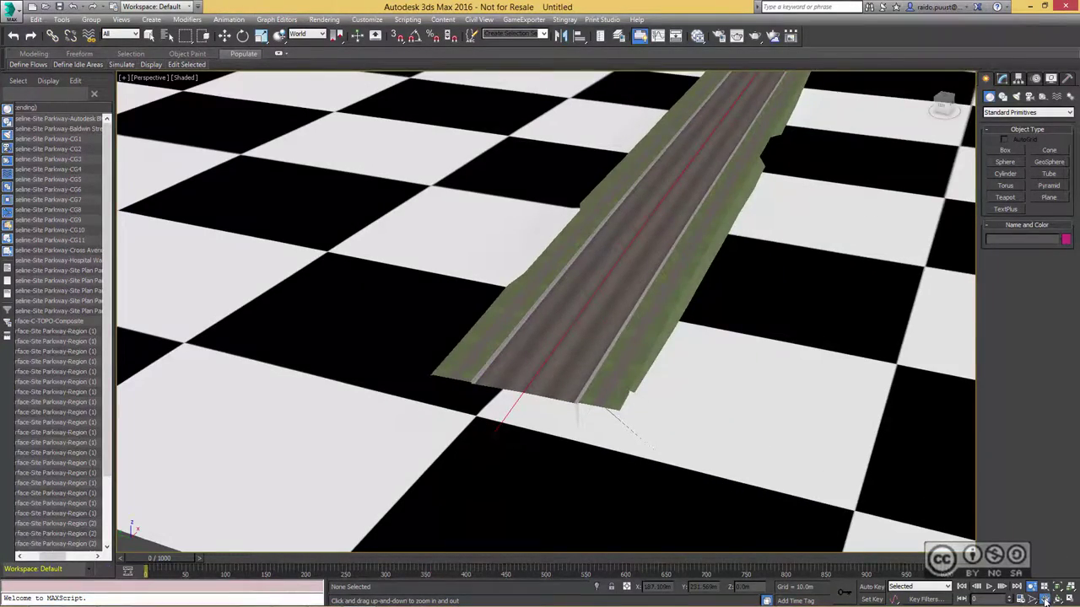
click(1044, 599)
drag(814, 444, 957, 537)
scroll(810, 455, down, 3)
scroll(658, 369, down, 5)
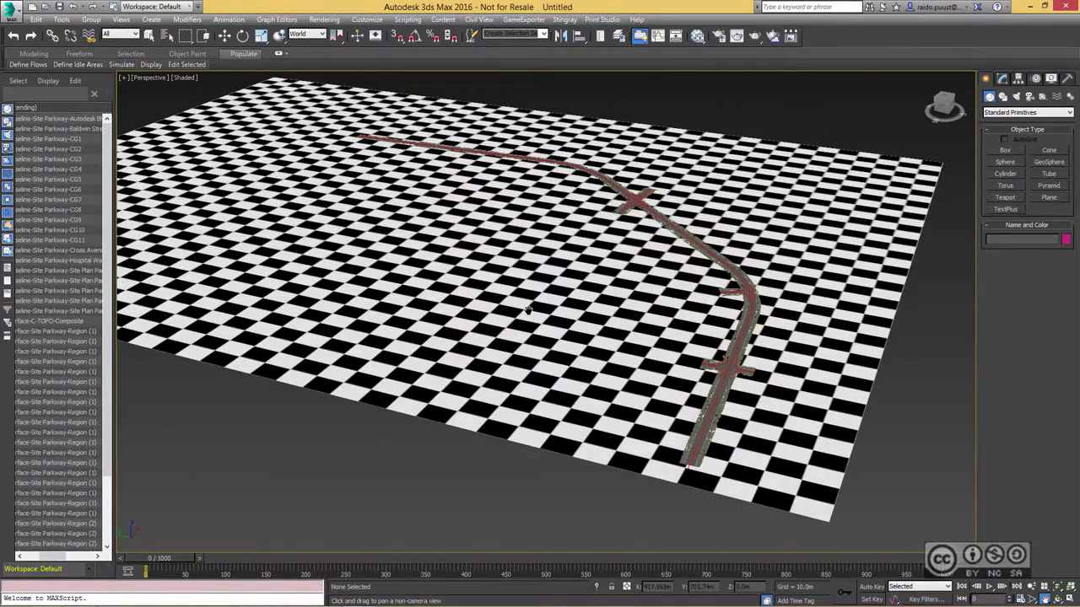
drag(527, 310, 547, 319)
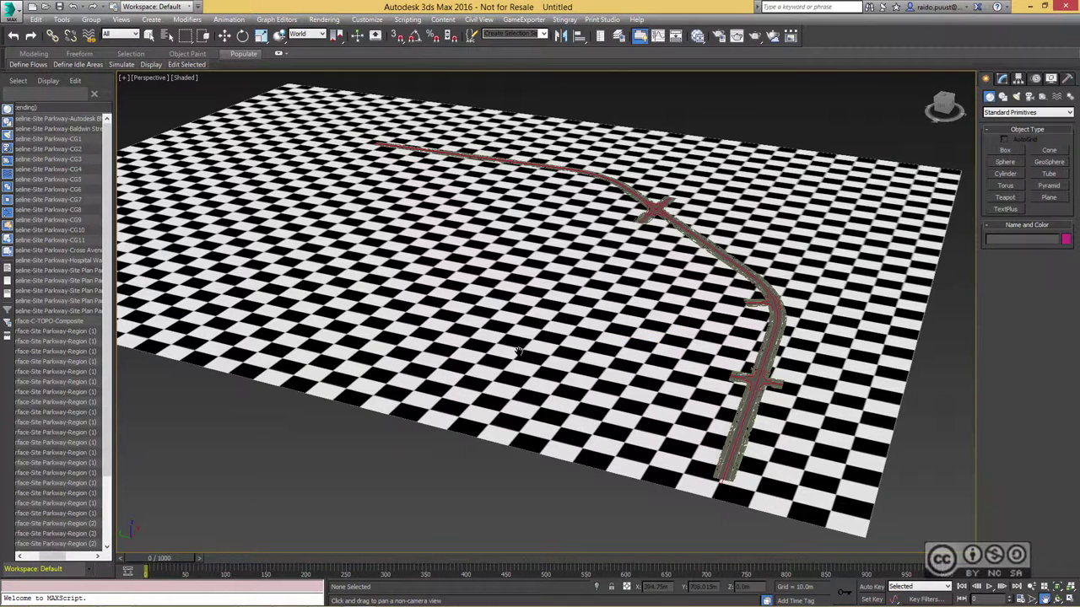
Step: Open the Civil View Explorer and reposition its panel
click(474, 22)
mouse_move(494, 34)
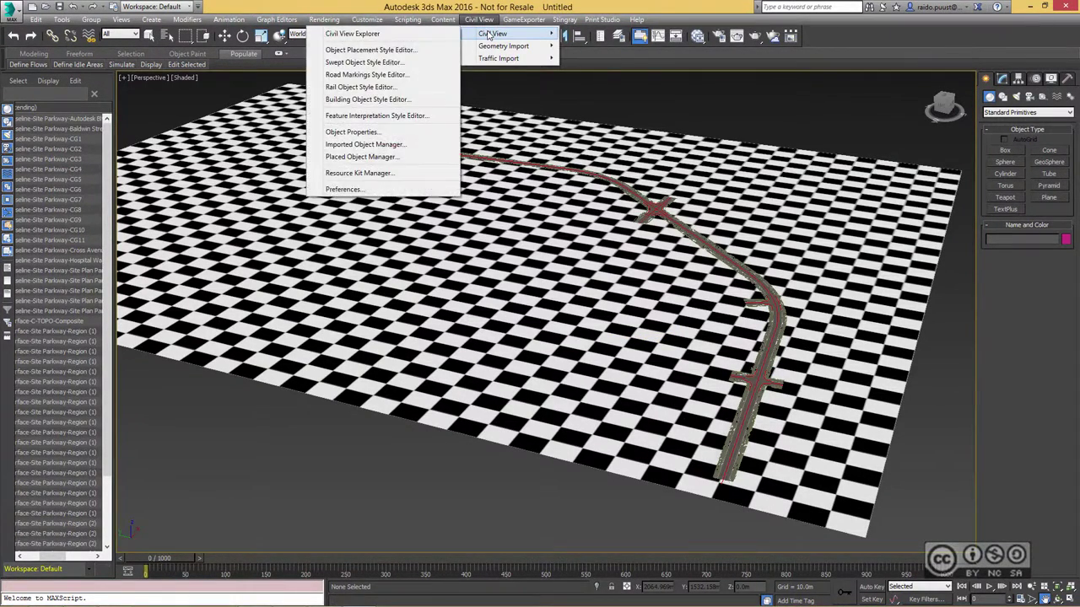
click(363, 34)
mouse_move(198, 93)
mouse_down()
mouse_move(189, 274)
mouse_move(191, 152)
mouse_up()
Step: Select C-TOPO-Composite under Civil View Objects > Surfaces (31) and show its Draping settings
click(166, 242)
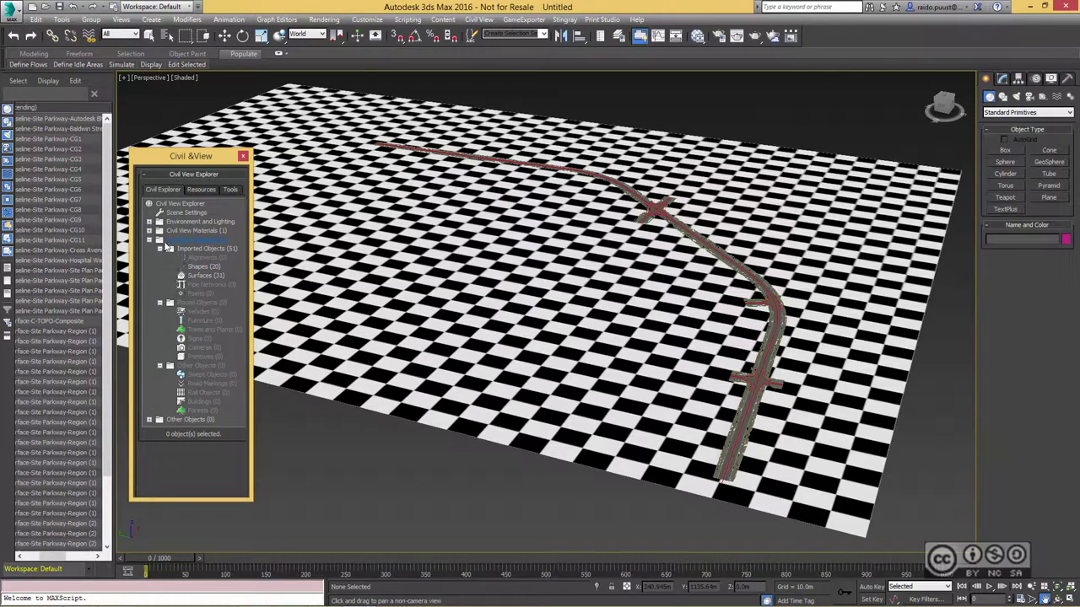
click(204, 277)
scroll(198, 312, down, 5)
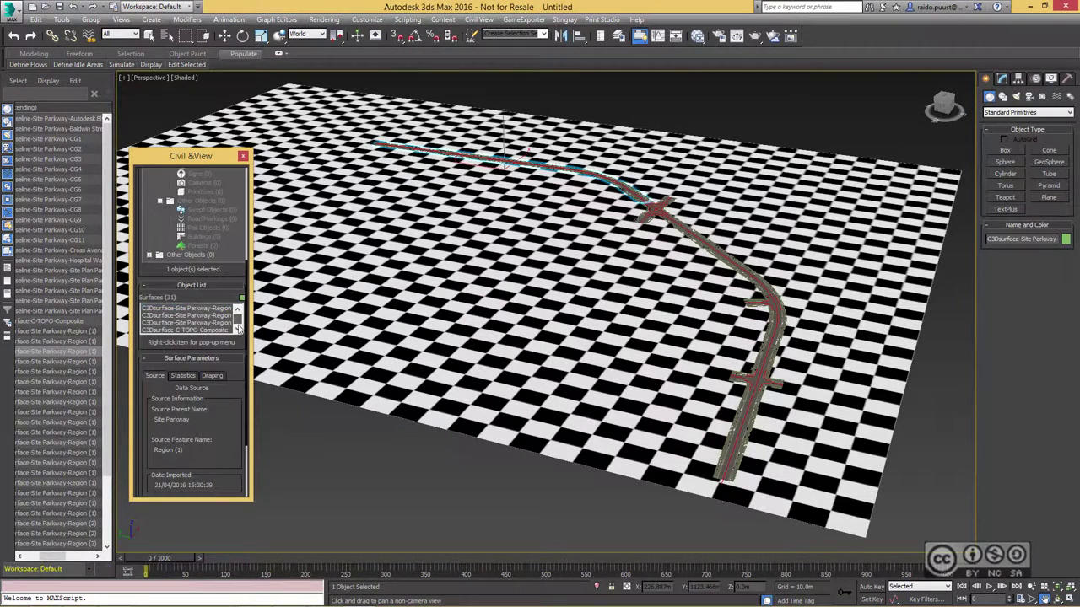
click(194, 331)
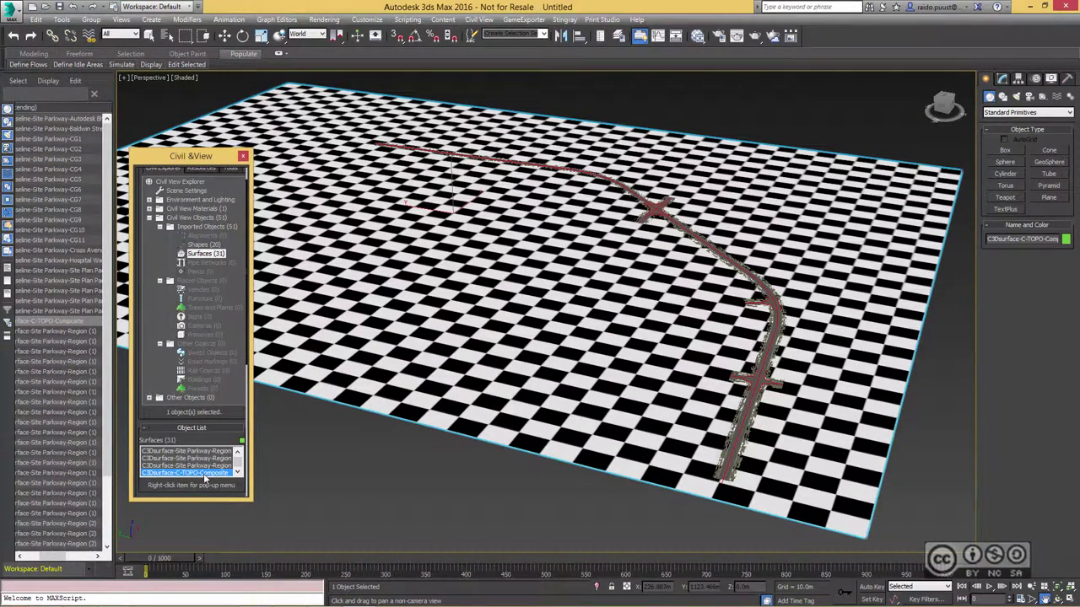
drag(243, 430, 245, 511)
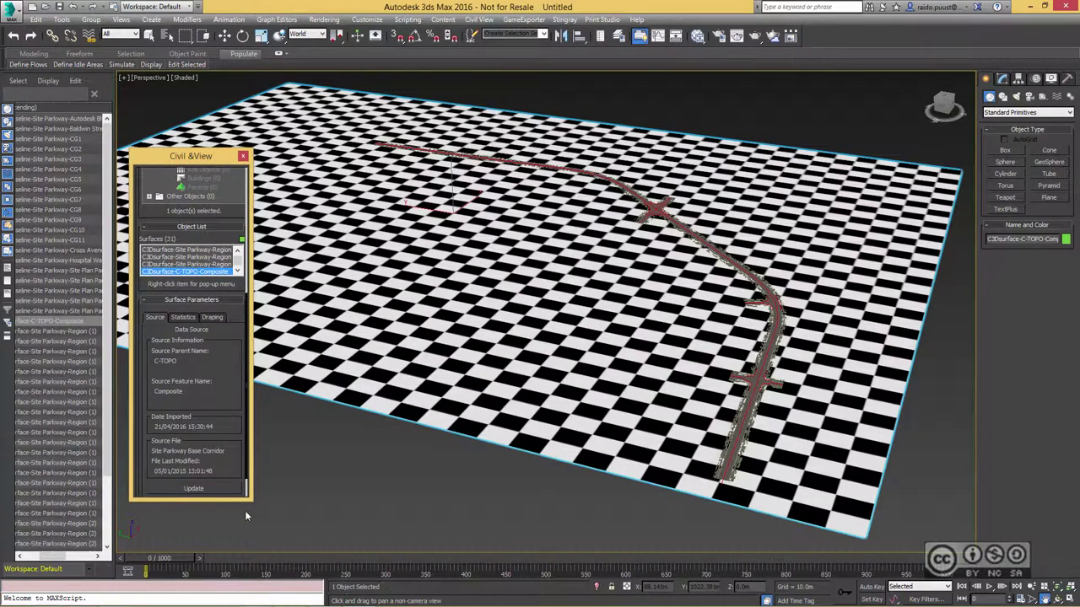
click(211, 313)
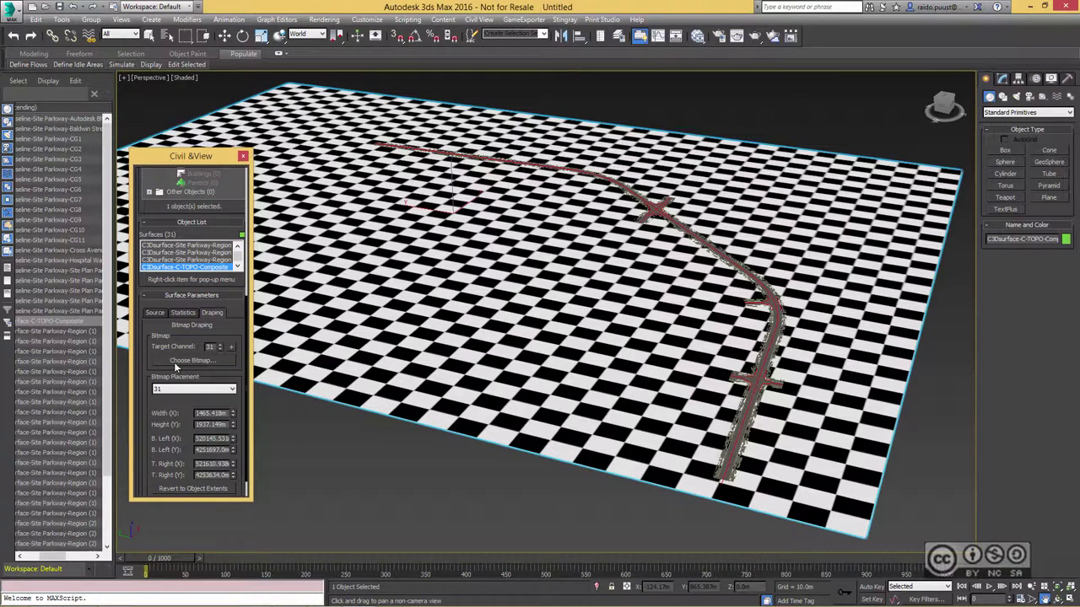
Step: Drape images\SiteImage.jpg over the surface and display it in the viewport
click(196, 359)
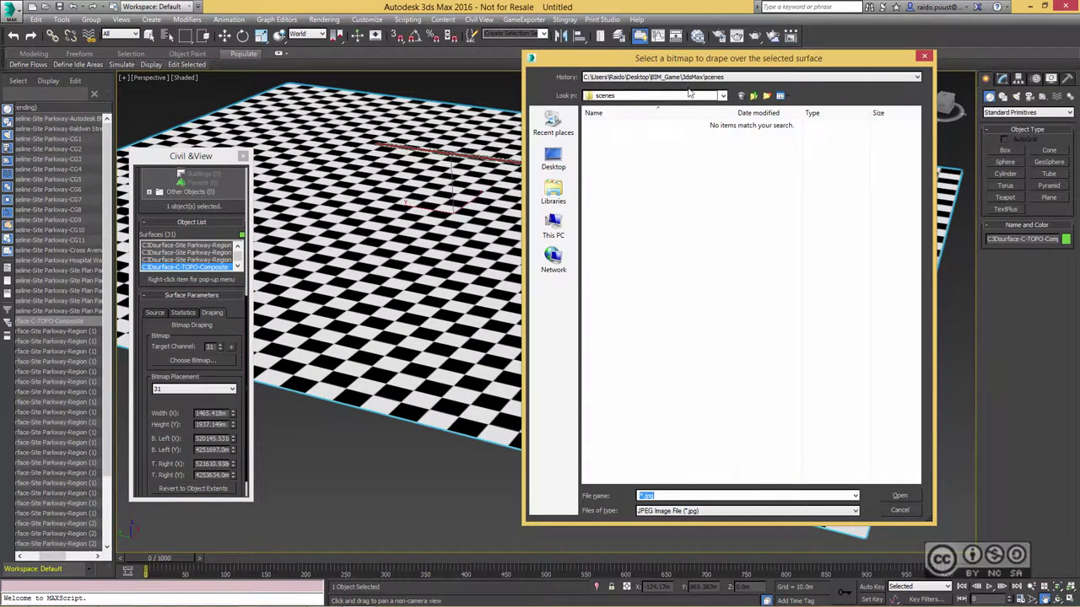
double_click(617, 127)
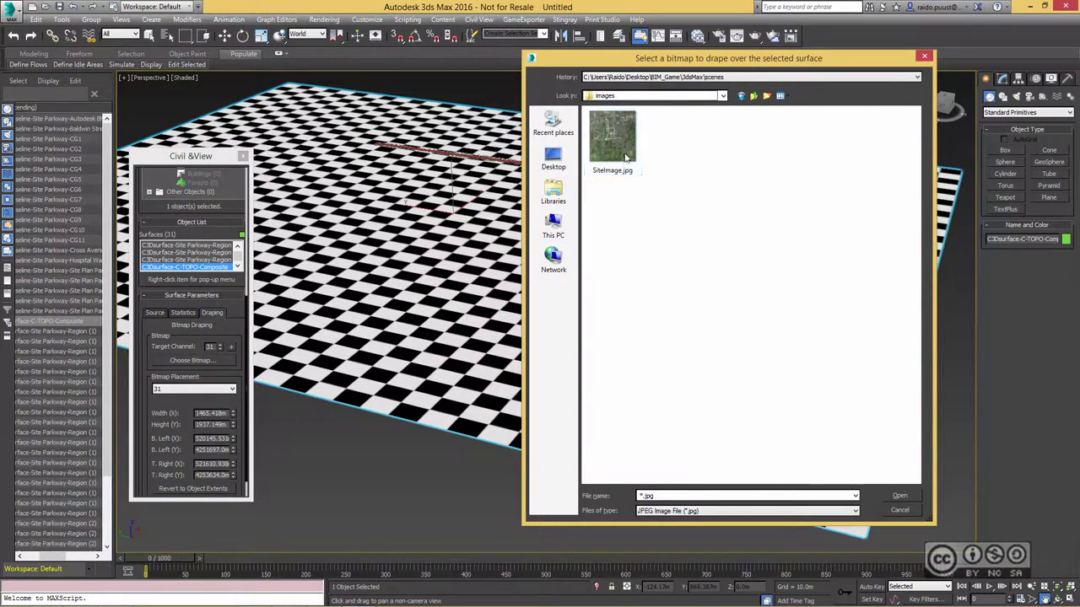
click(621, 145)
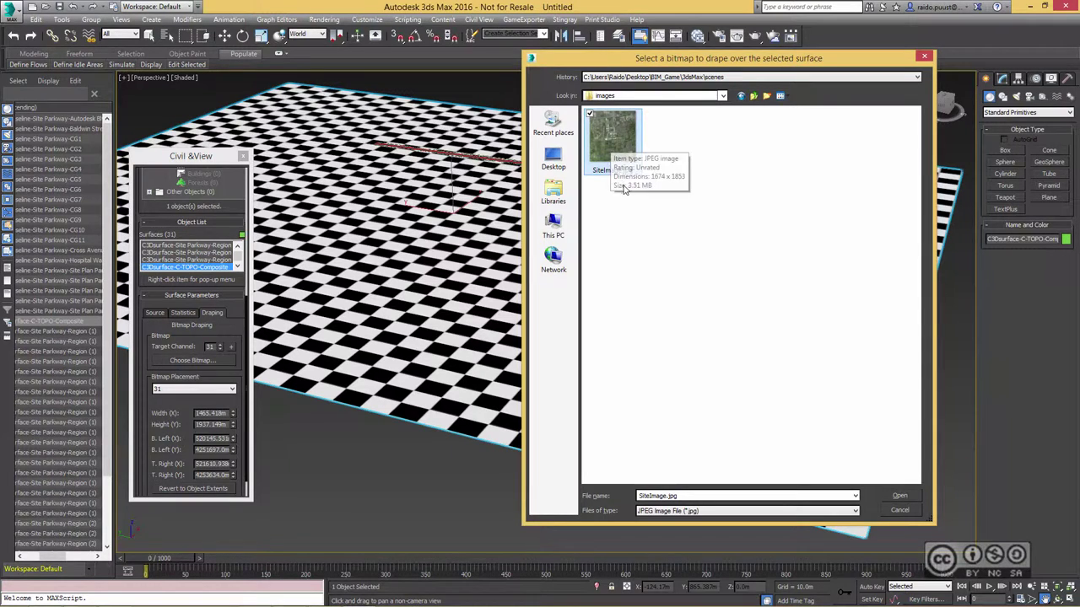
click(896, 498)
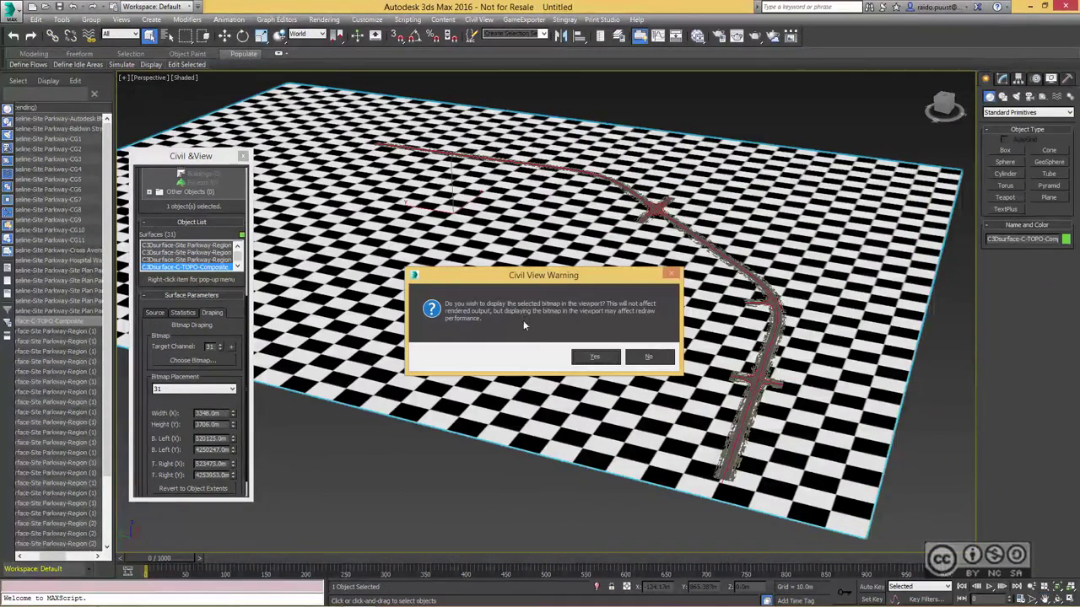
click(595, 356)
Step: Zoom extents and pan to frame the whole 3348 m by 3706 m draped site
scroll(709, 371, up, 2)
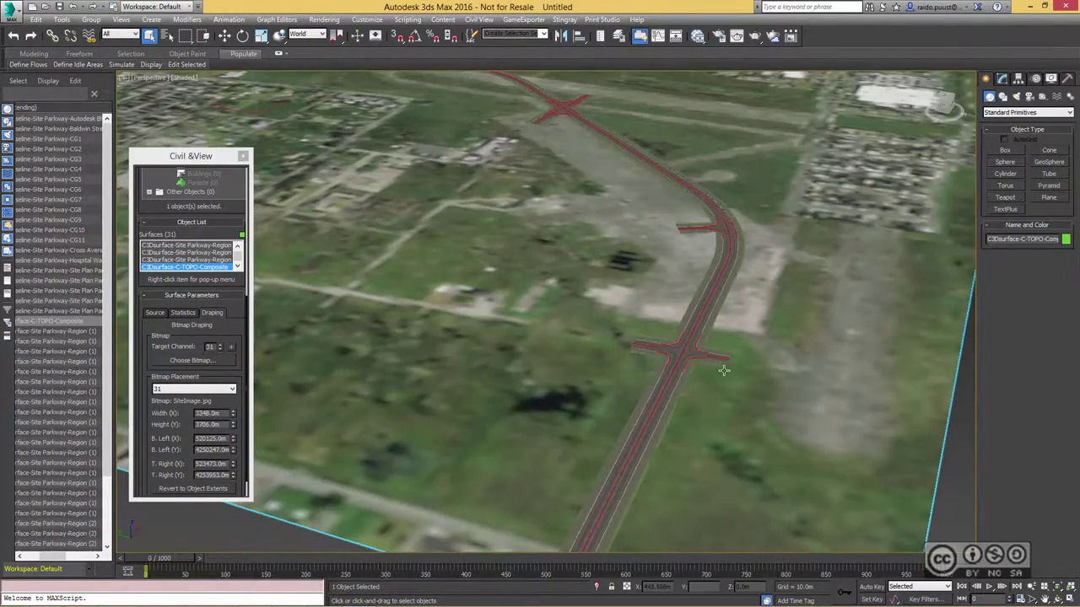
scroll(666, 344, up, 3)
key(z)
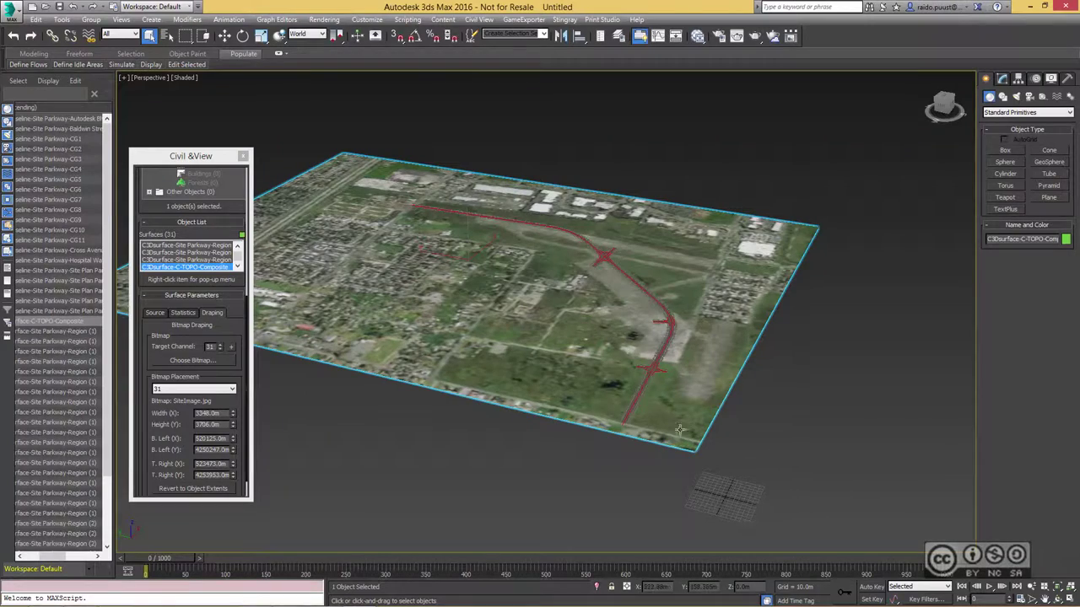
middle_drag(682, 430, 658, 425)
scroll(509, 215, up, 3)
scroll(540, 271, down, 1)
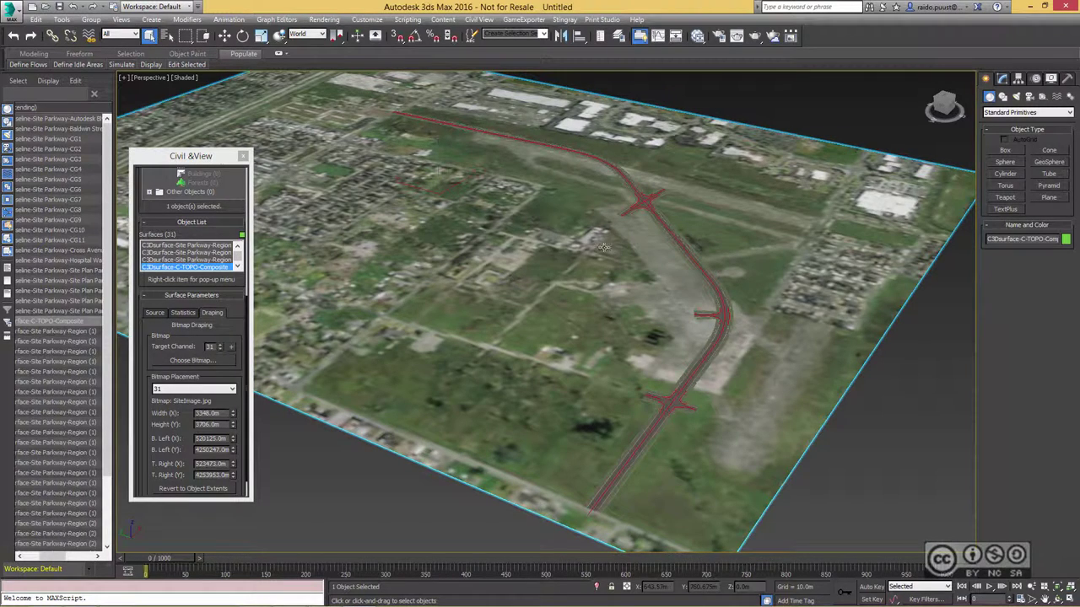
middle_drag(525, 204, 526, 240)
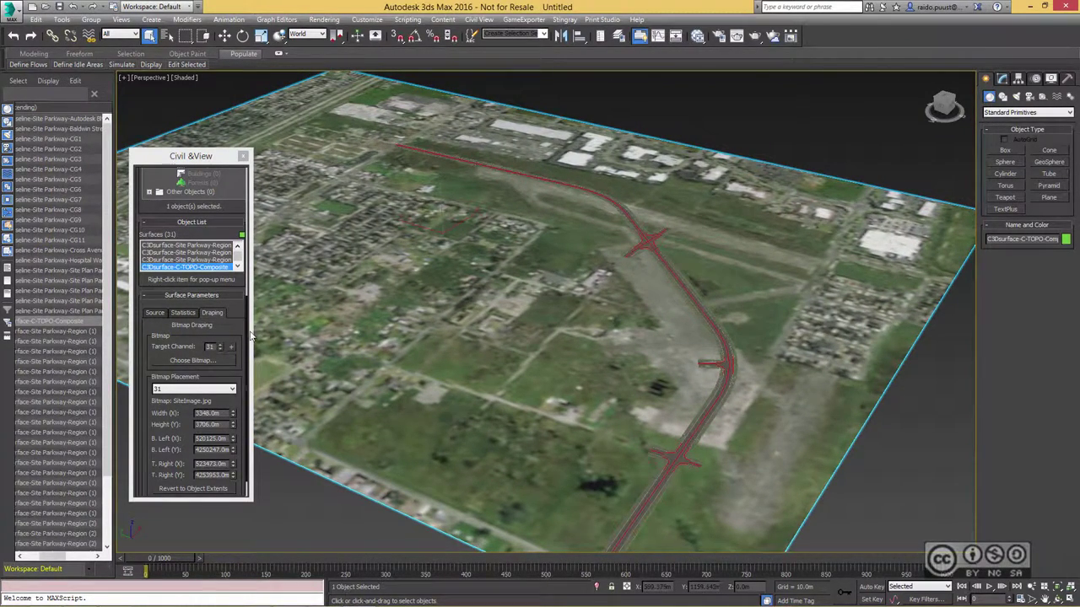
drag(246, 331, 242, 208)
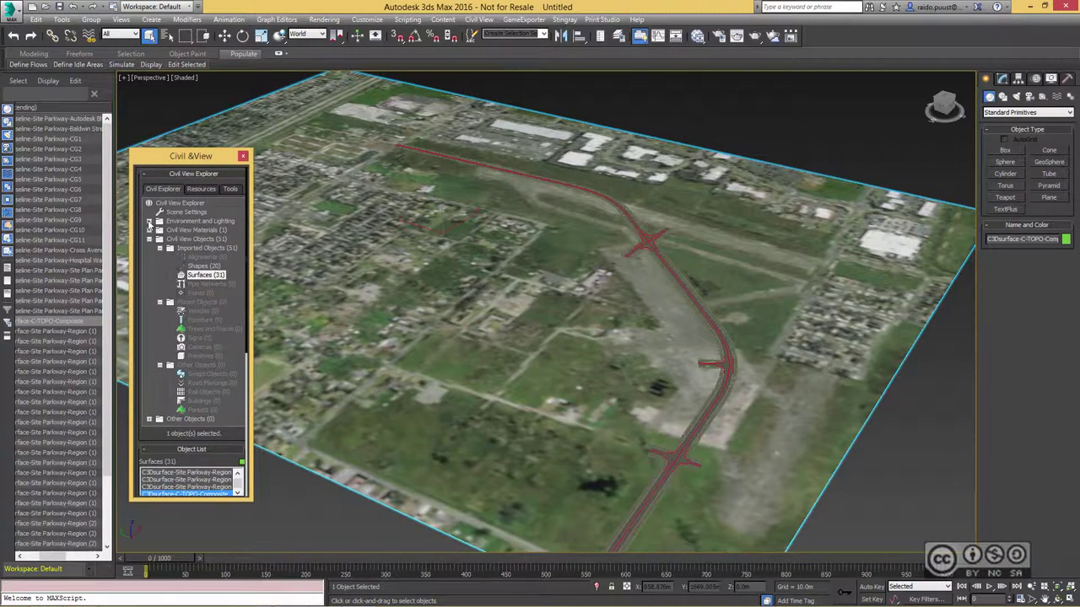
Step: Create Daylight001 from Environment and Lighting > Daylight and place it over the site
click(150, 224)
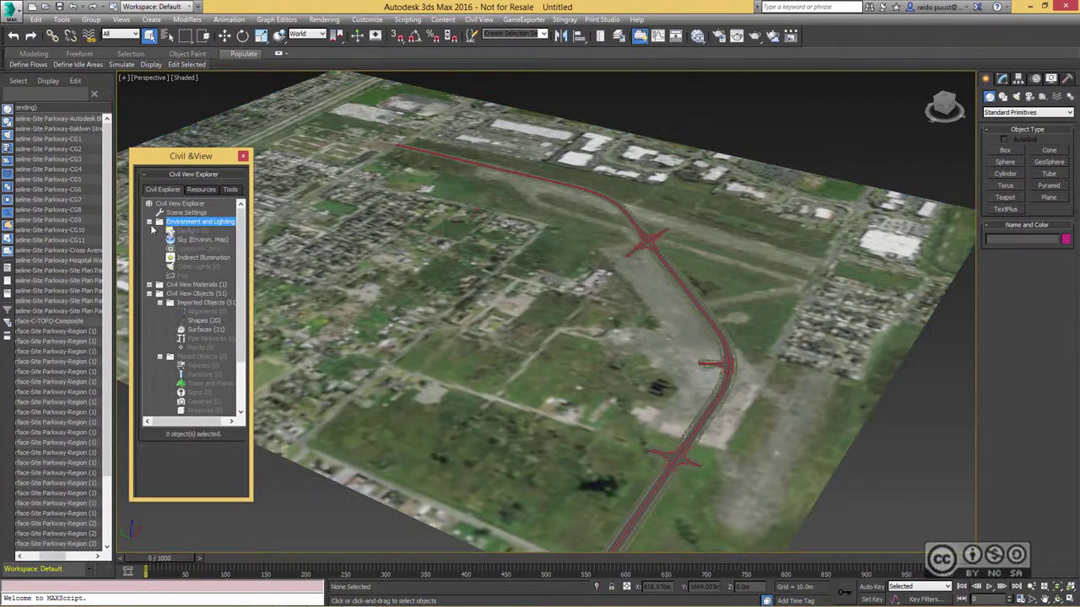
right_click(193, 233)
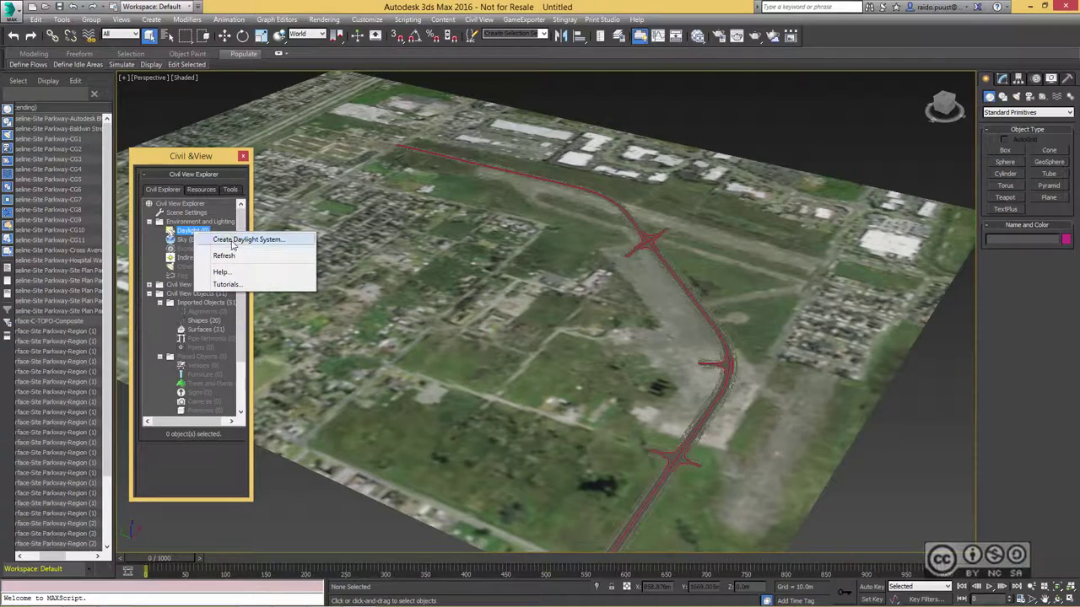
click(233, 241)
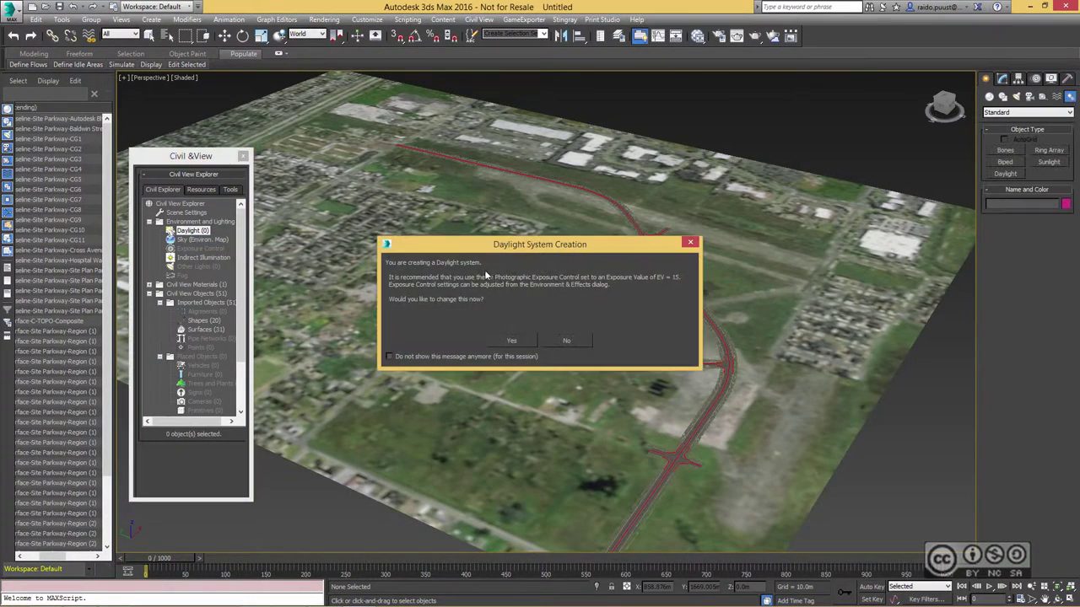
click(510, 340)
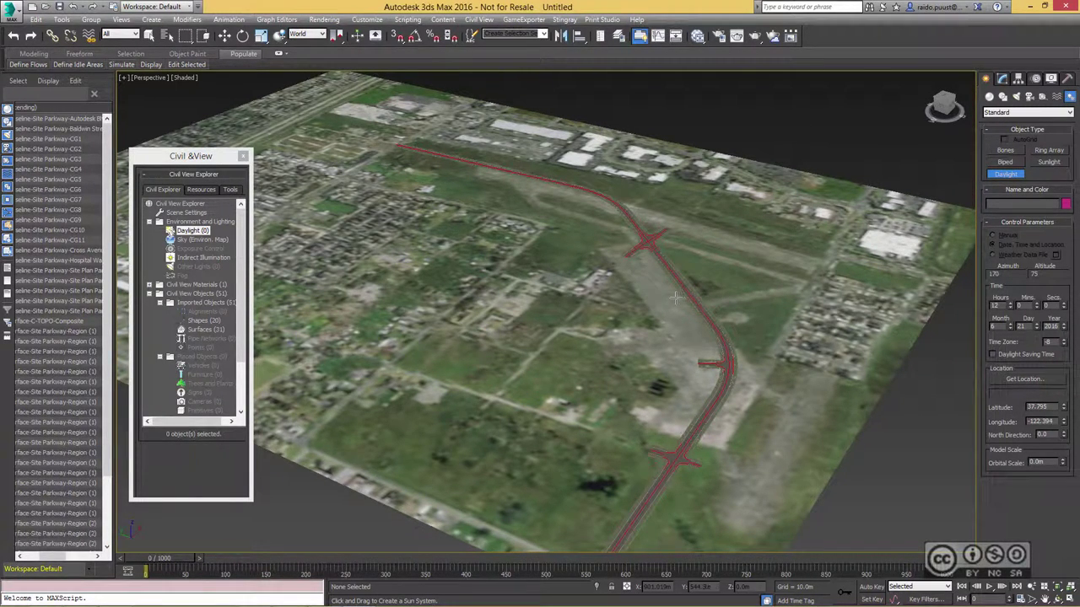
click(675, 297)
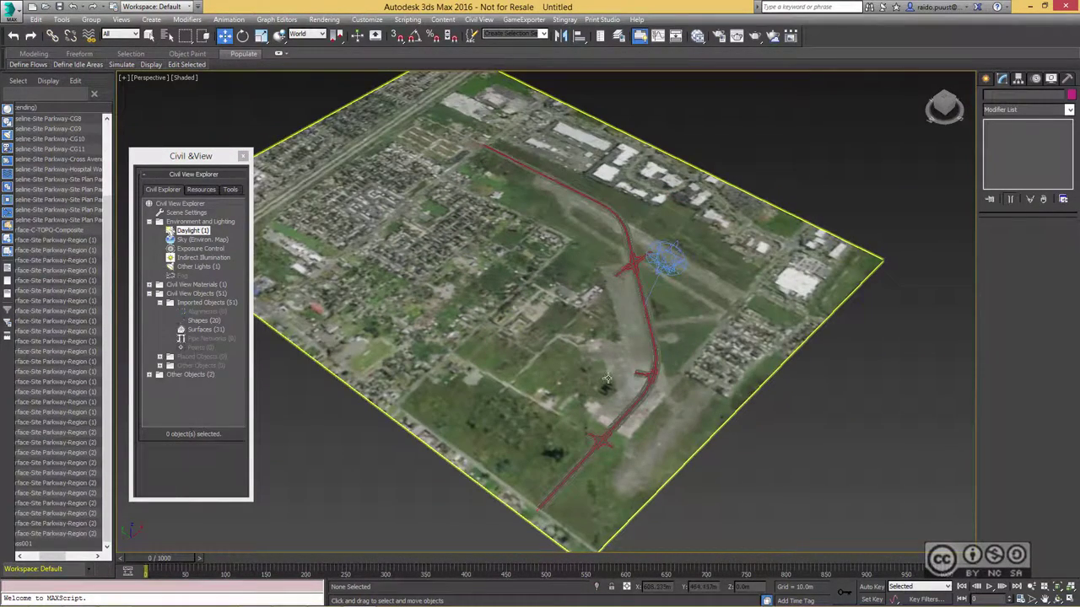
Step: Orbit the view and switch the viewport to Realistic shading
scroll(633, 345, up, 3)
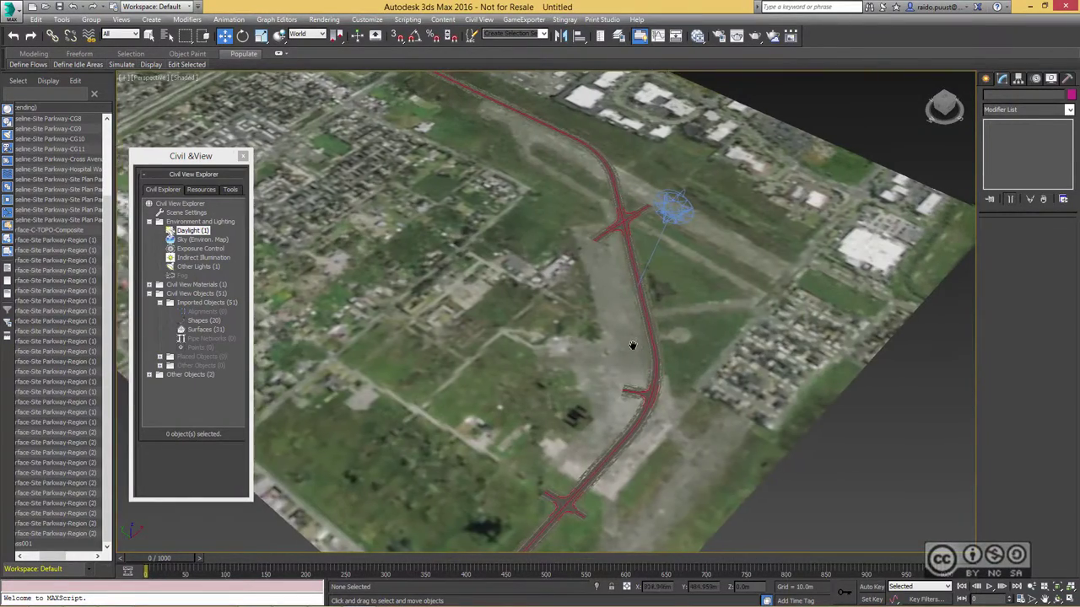
scroll(633, 345, up, 5)
click(1057, 598)
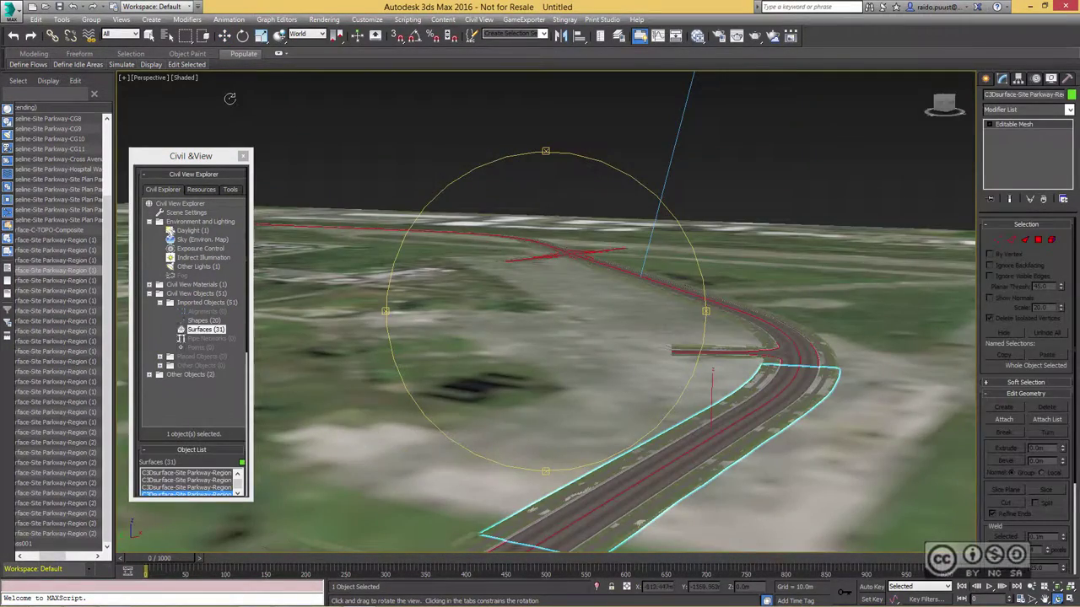
click(186, 77)
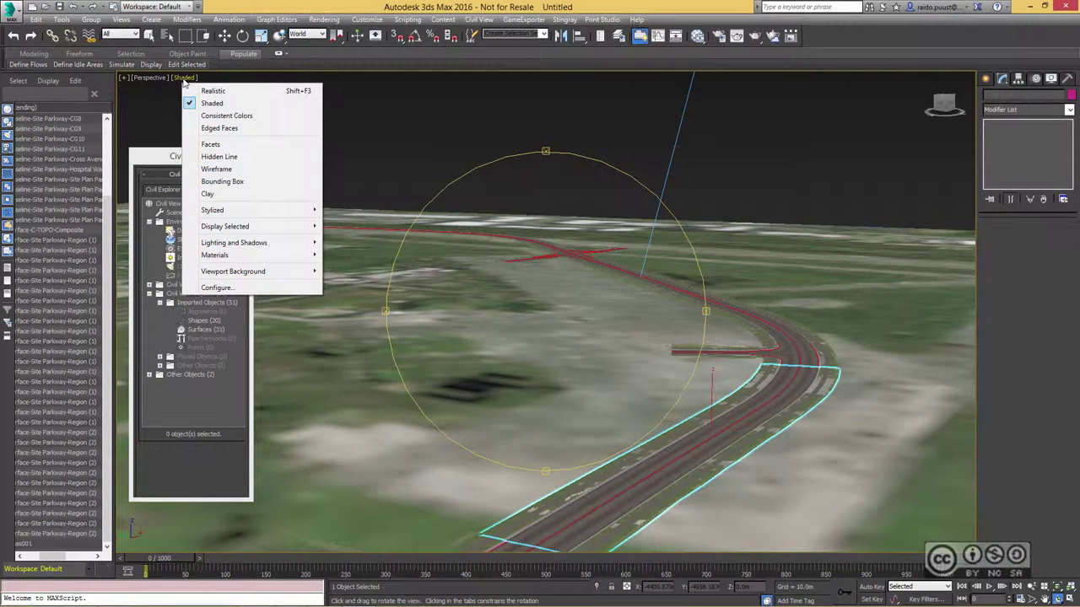
click(213, 91)
Step: Set the viewport background to Environment Background and pan toward the road intersection
click(186, 77)
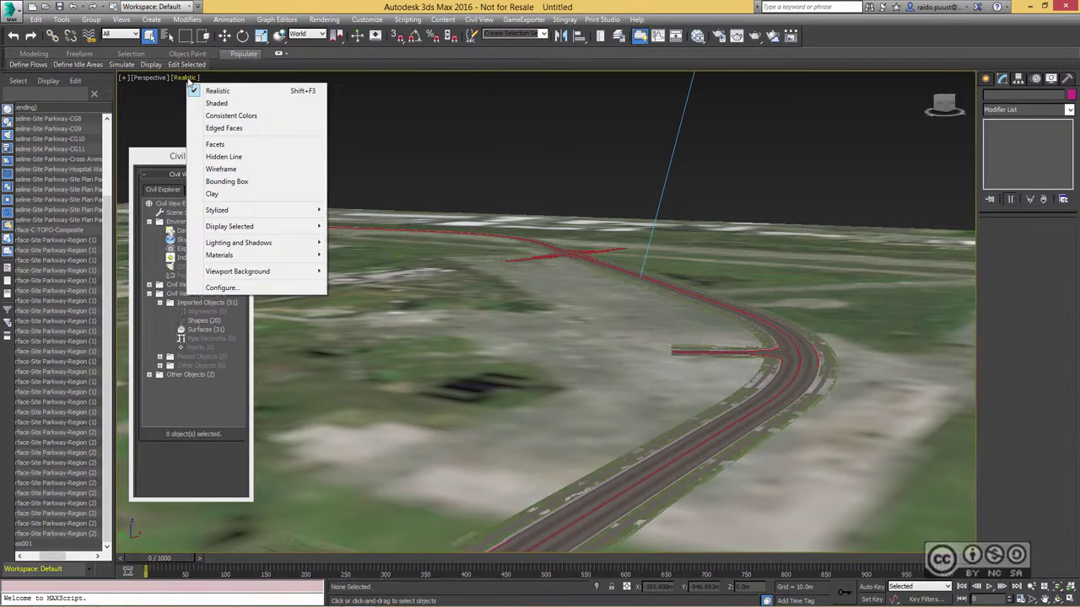
mouse_move(237, 272)
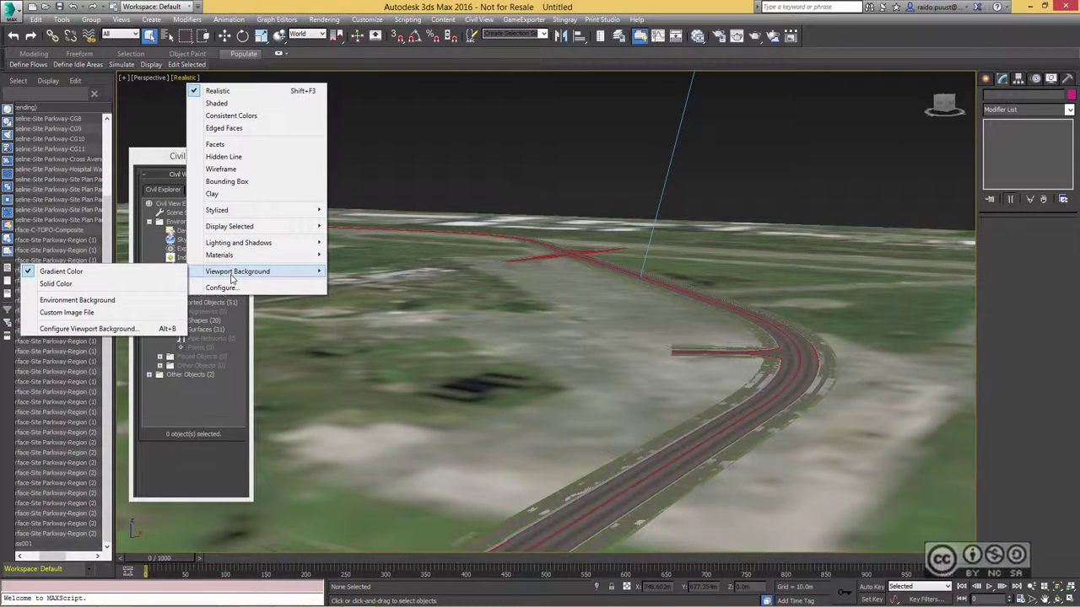
click(77, 300)
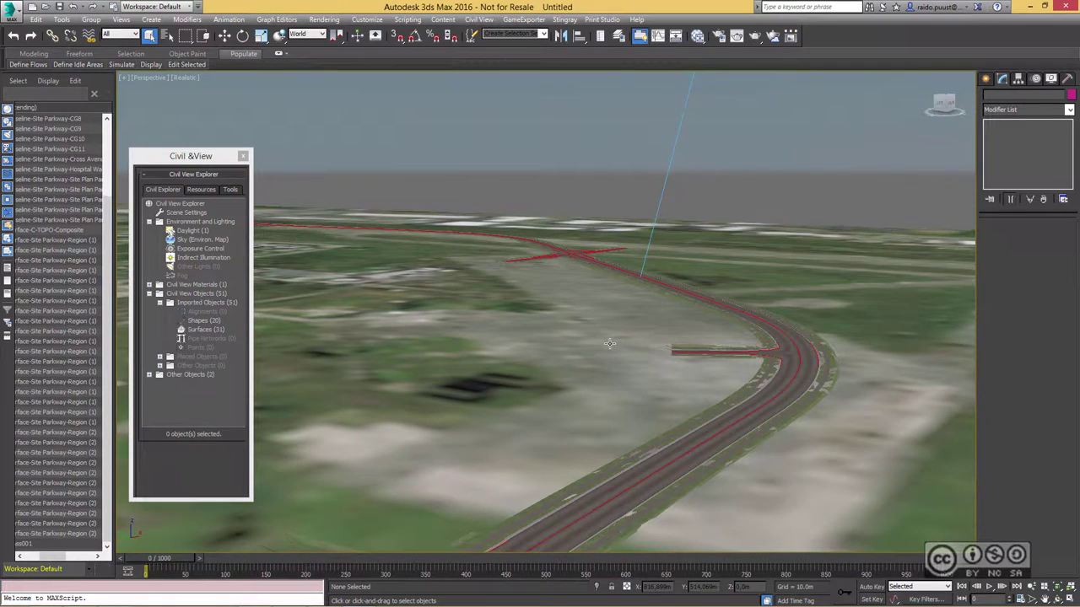
mouse_move(613, 326)
middle_down()
mouse_move(601, 329)
mouse_move(573, 283)
mouse_move(554, 333)
middle_up()
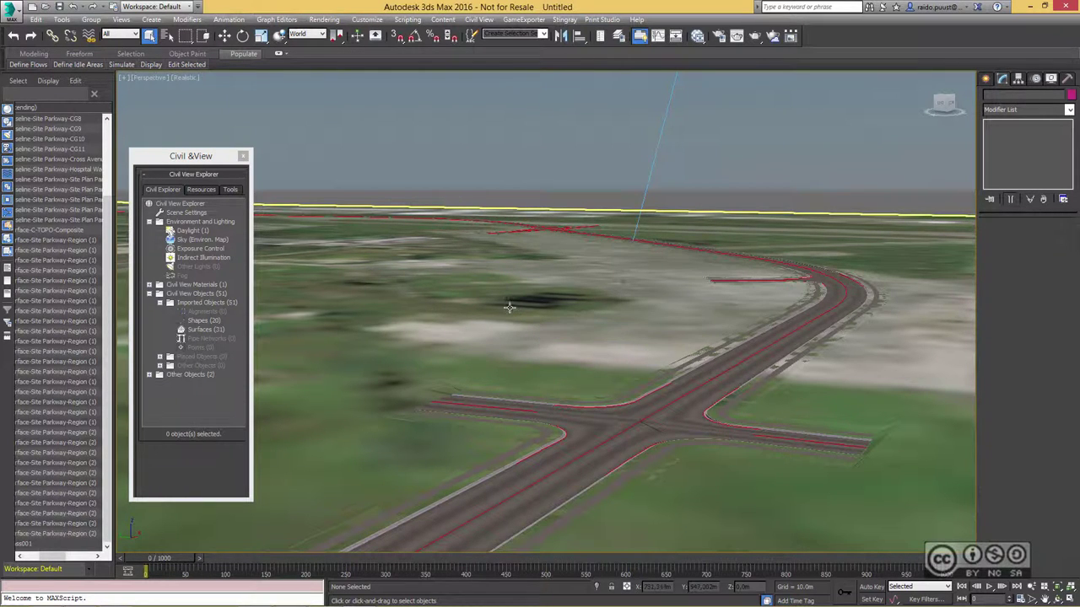
alt+middle_drag(519, 293, 453, 302)
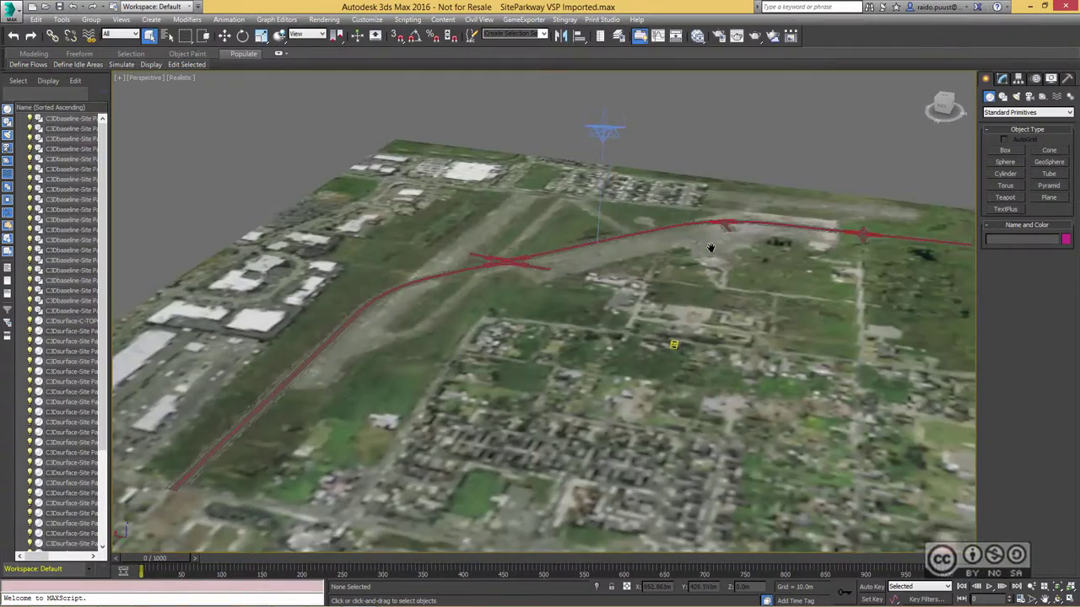
Step: Orbit the view over the draped terrain so the road runs horizontally, leaving nothing selected
alt+middle_drag(804, 248, 674, 247)
scroll(564, 318, up, 4)
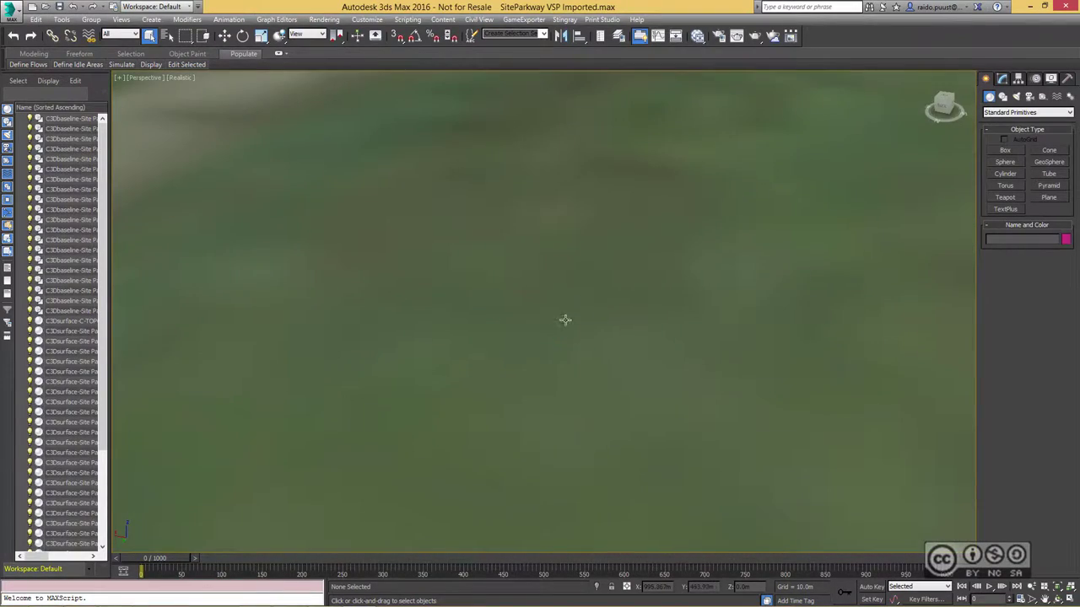
click(523, 340)
scroll(523, 340, down, 5)
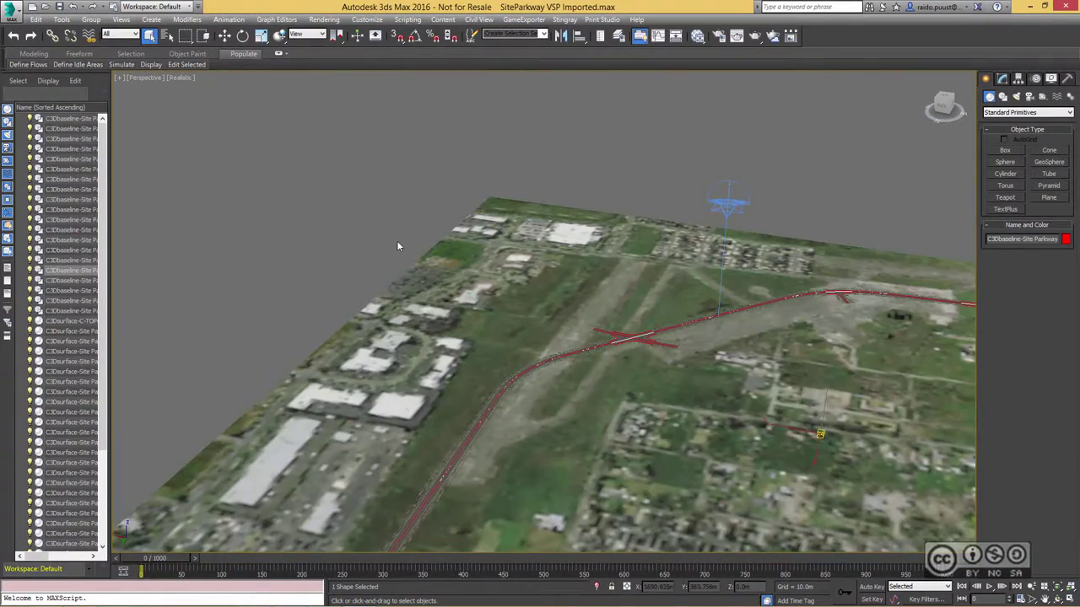
mouse_move(513, 356)
alt+middle_down()
mouse_move(376, 135)
mouse_move(382, 129)
alt+middle_up()
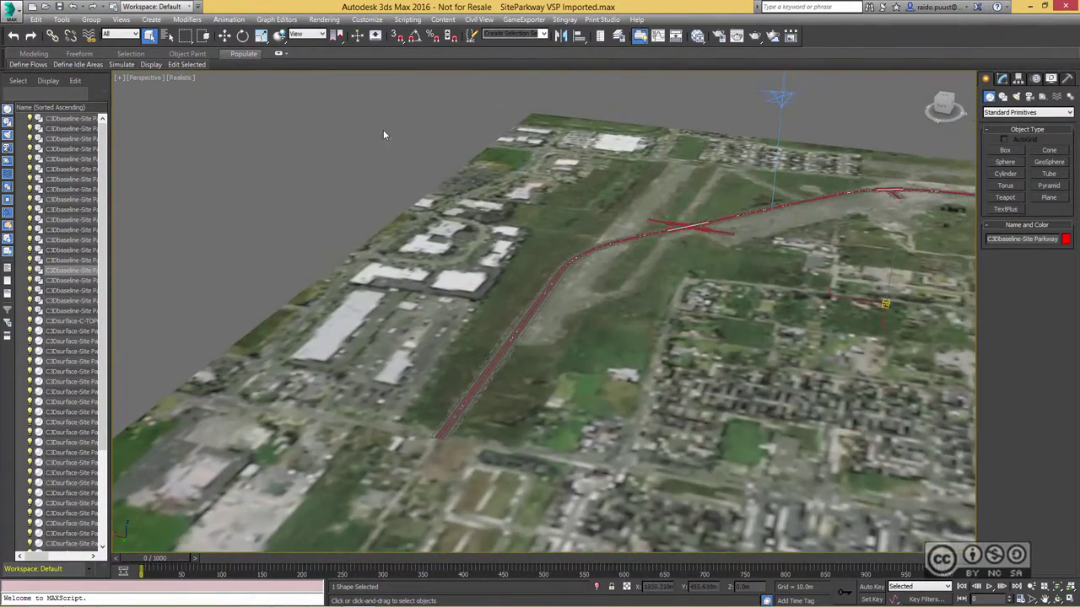
click(447, 124)
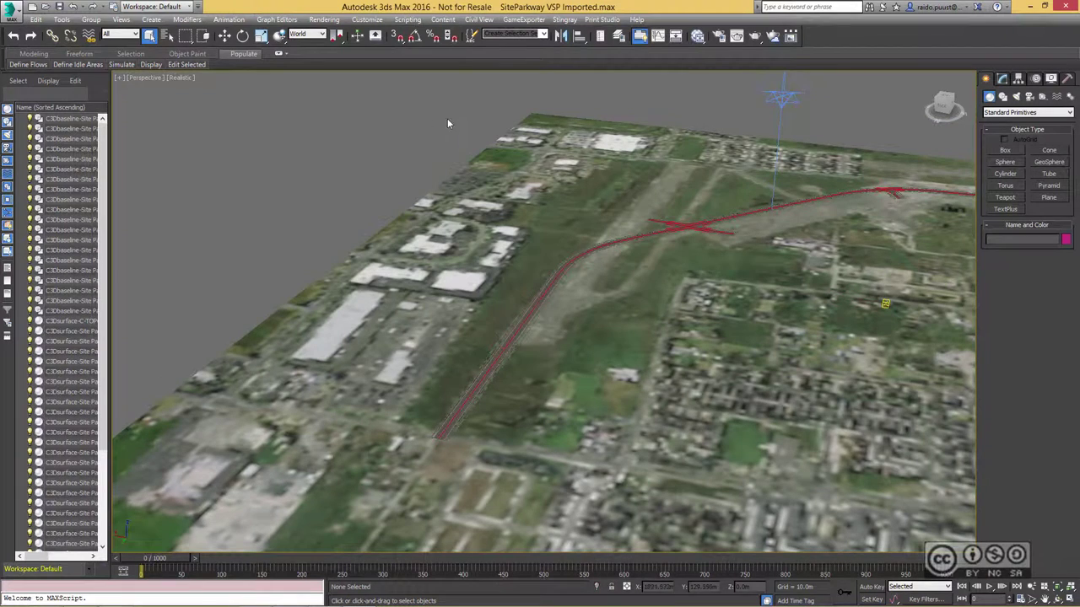
Step: Open the Object Placement Style Editor and move it to the left
click(487, 20)
mouse_move(506, 34)
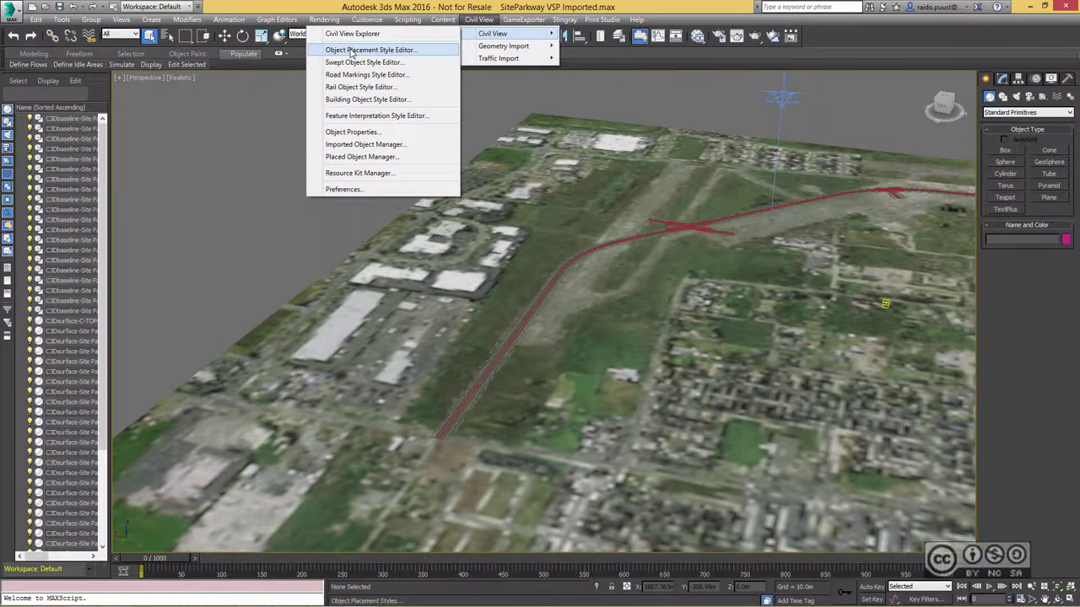
click(382, 53)
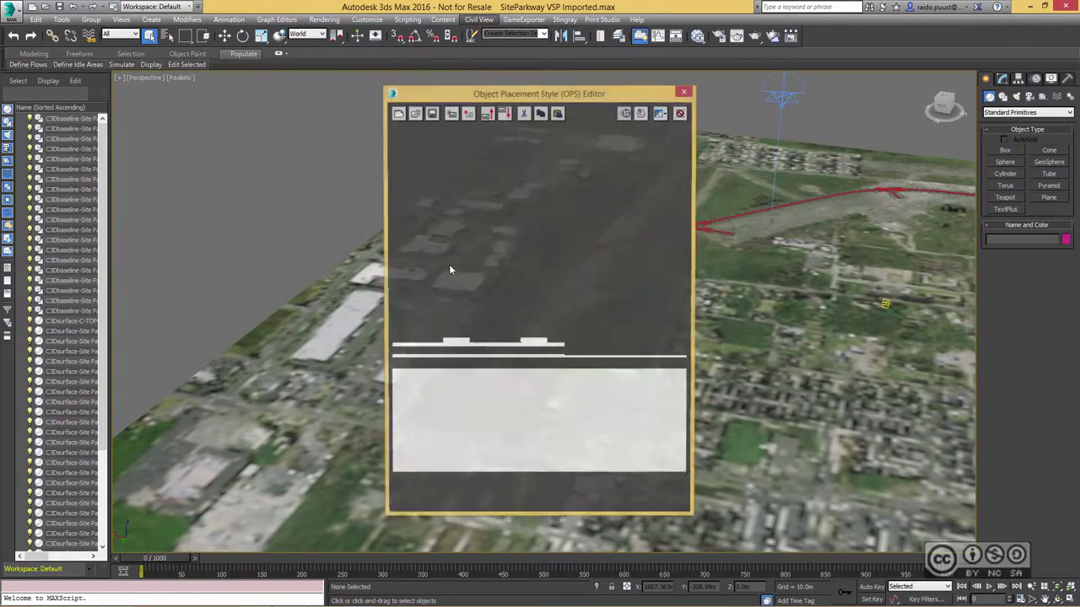
drag(589, 97, 324, 124)
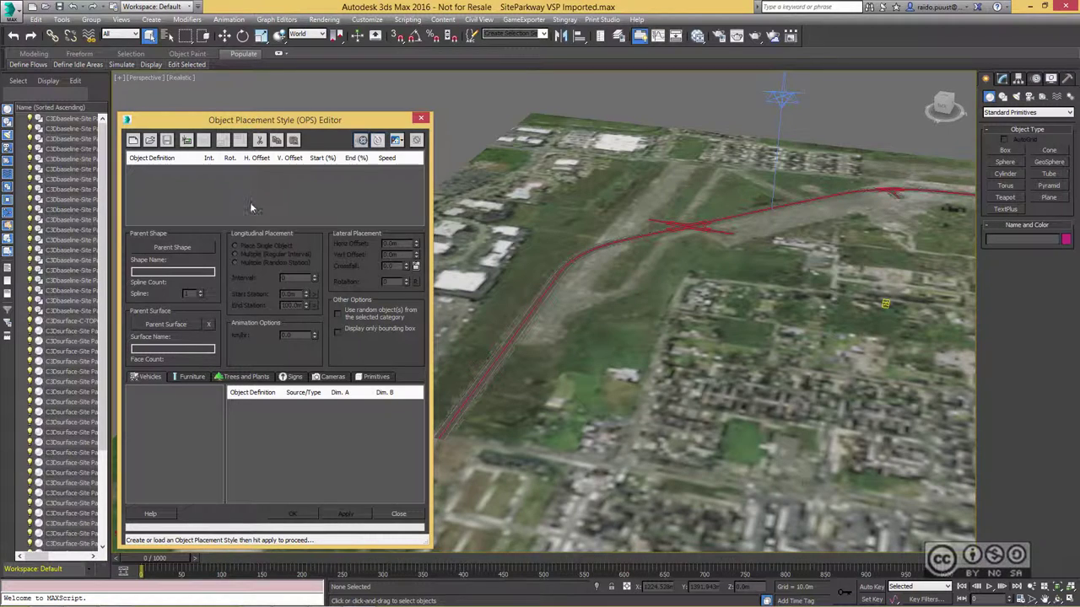
Step: Add a placement element using the Cameras > 035mm Lens object
click(187, 139)
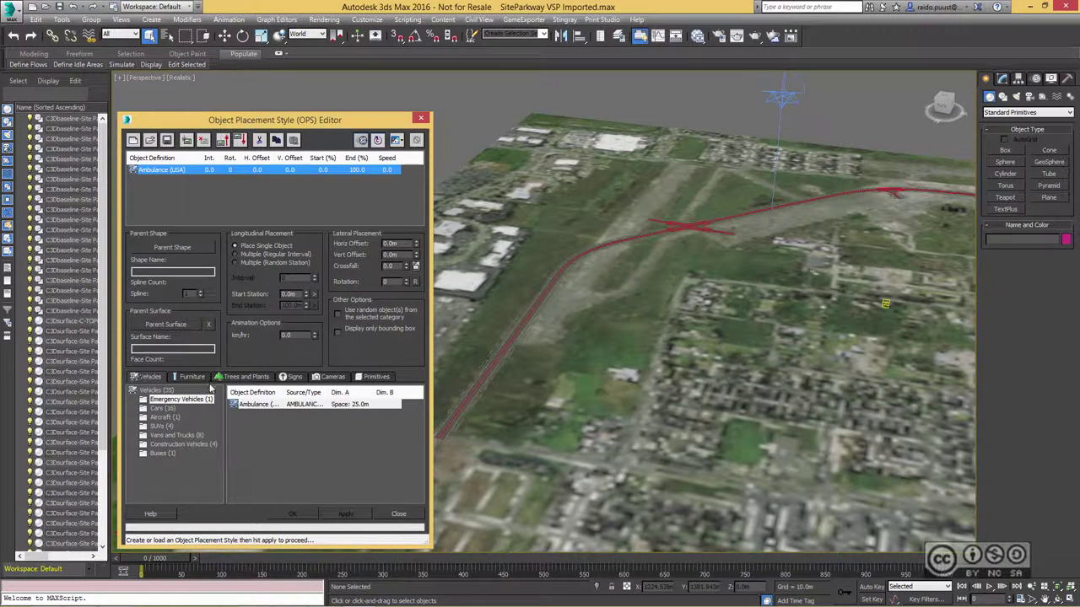
click(334, 379)
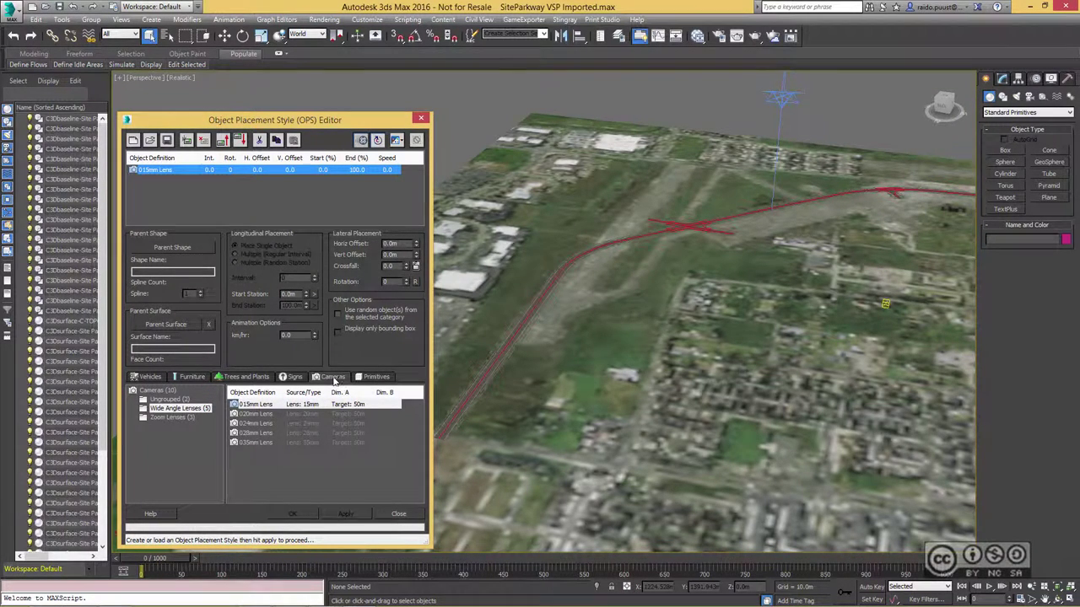
click(291, 442)
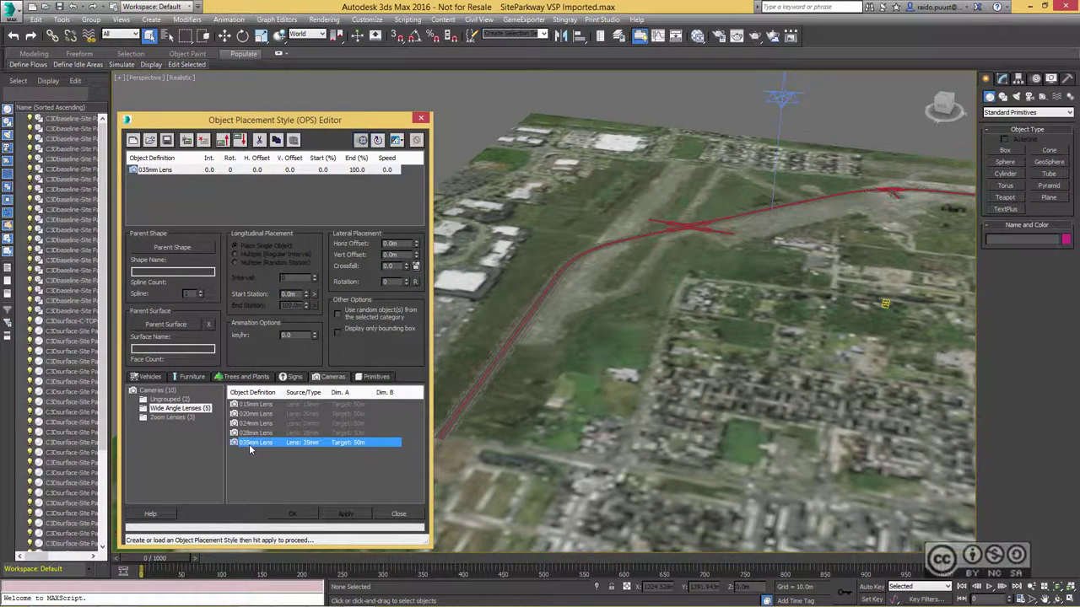
Step: Set offsets 3.6 m / 1.8 m, crossfall 0.5, speed 50 km/hr, and apply to the parkway
click(362, 246)
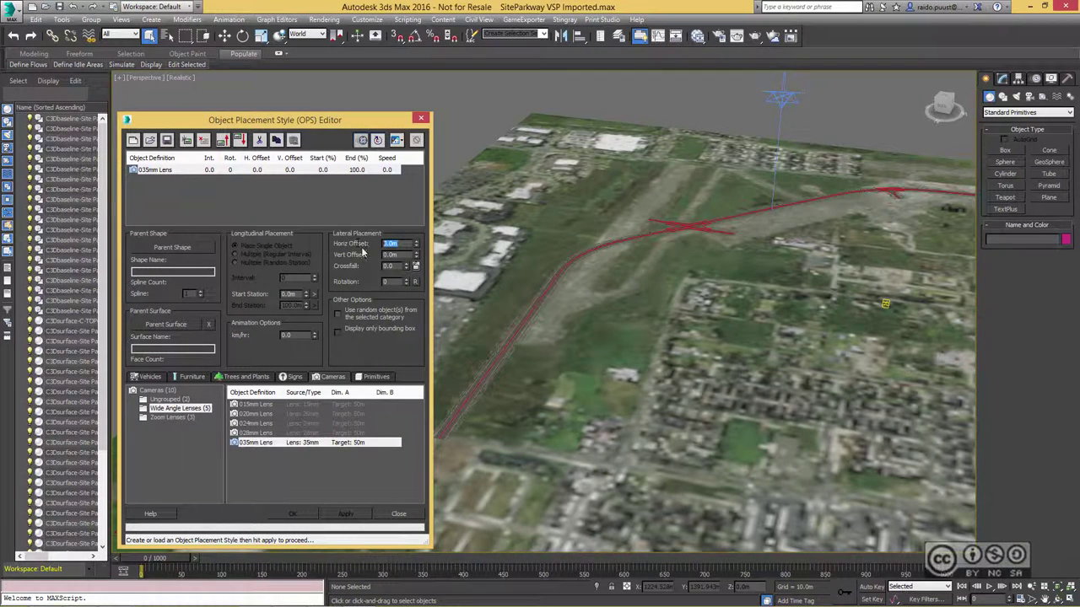
text(3.6)
key(Tab)
text(1.8)
key(Tab)
text(0.5)
key(Return)
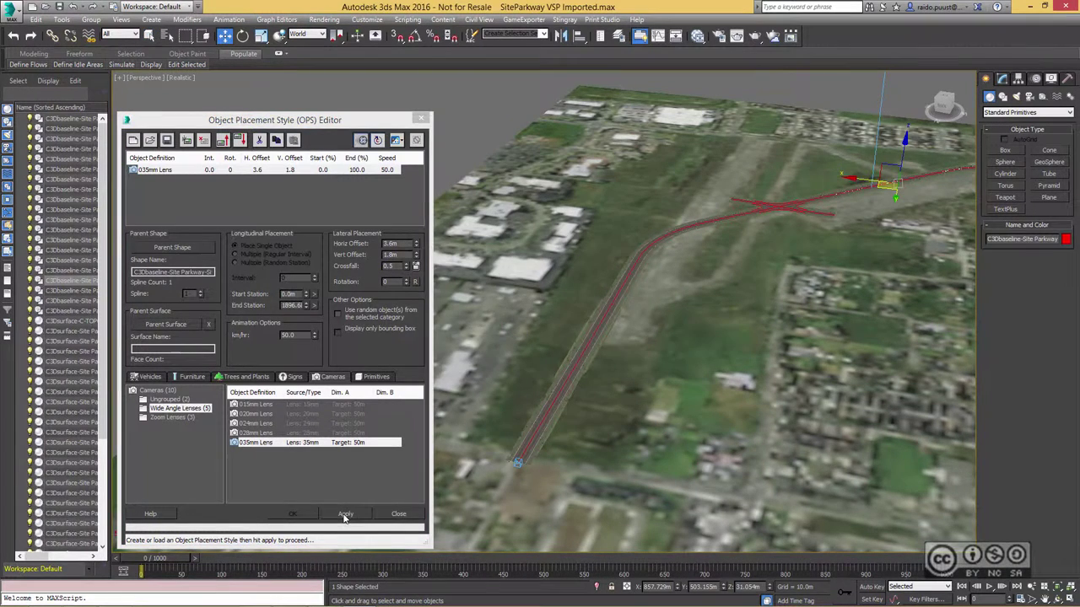
click(346, 514)
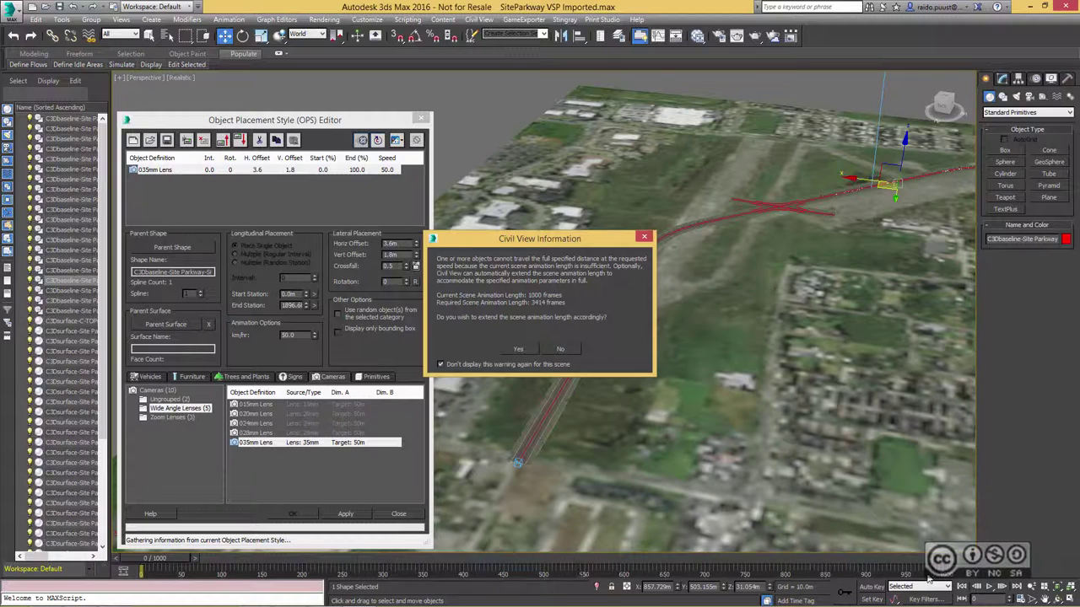
Step: Extend the animation to 3414 frames, accept the camera, and save the style as Camera-50kmh.ops
click(524, 348)
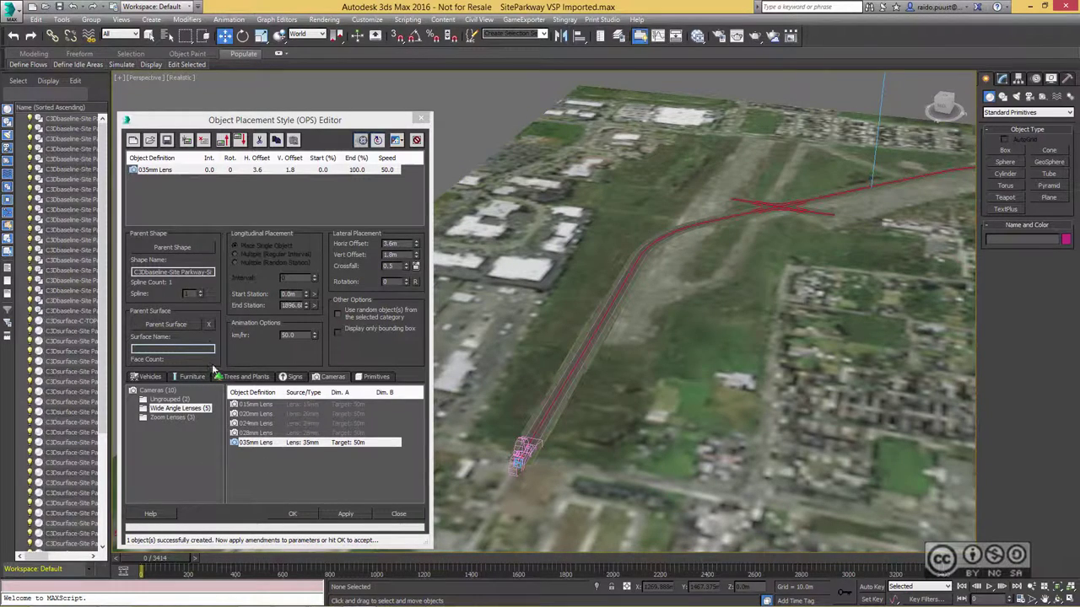
click(293, 514)
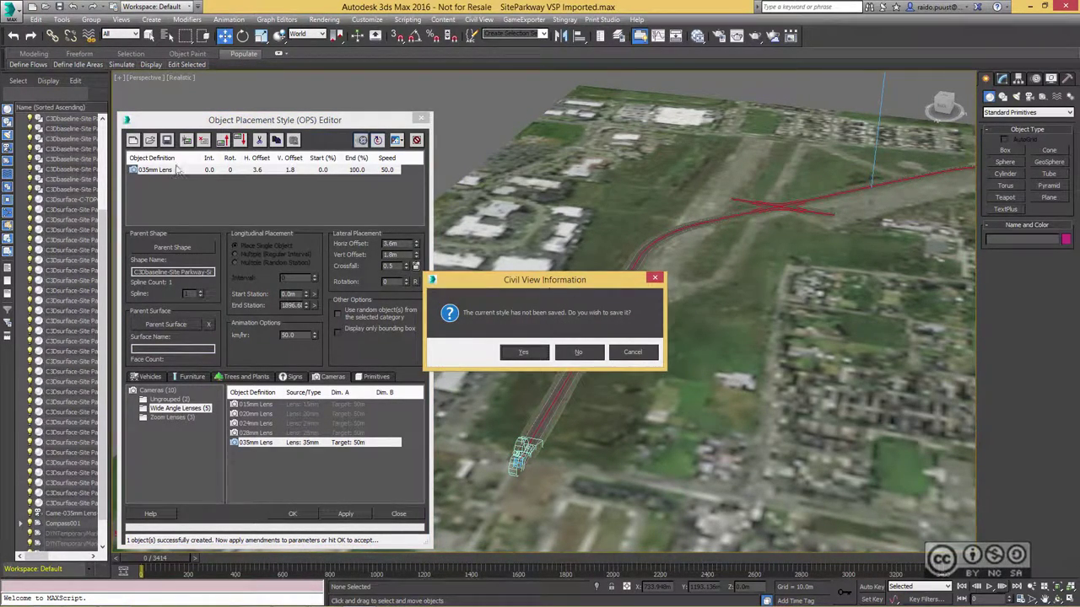
click(522, 354)
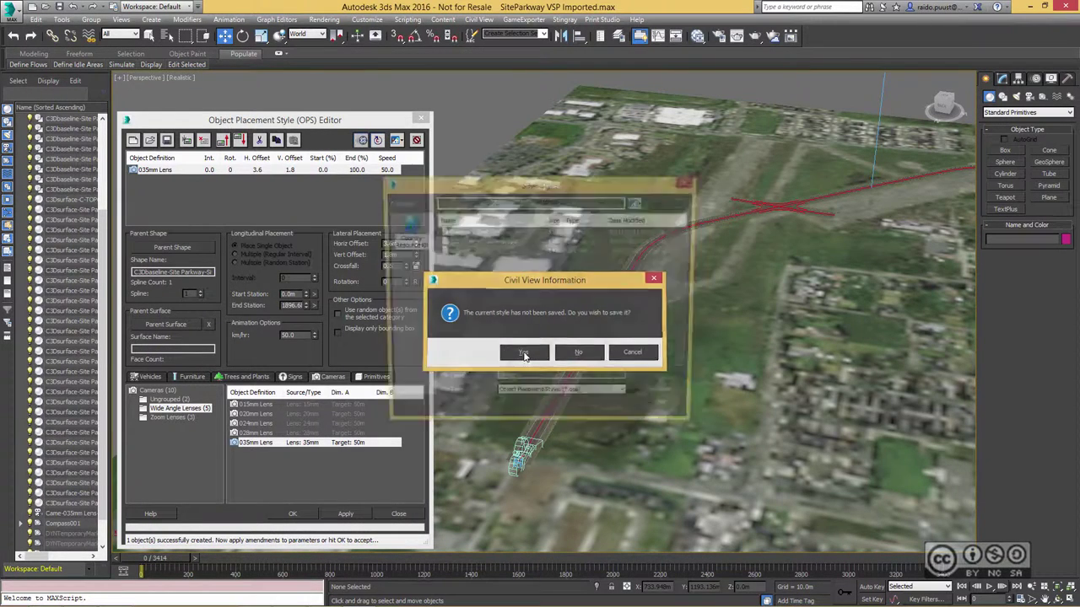
text(Camera-50kmh.ops)
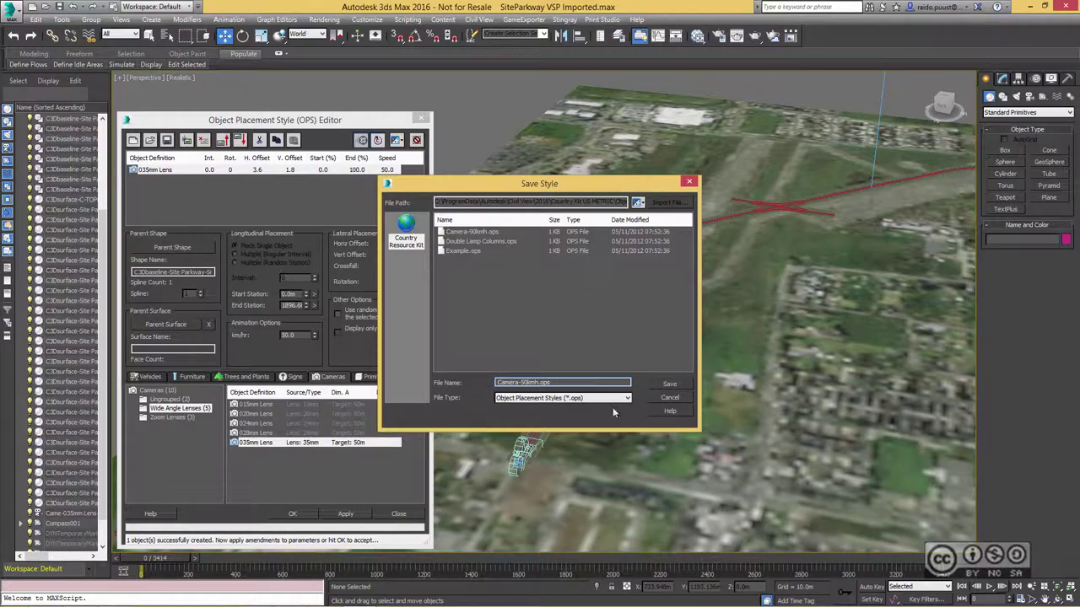
click(668, 384)
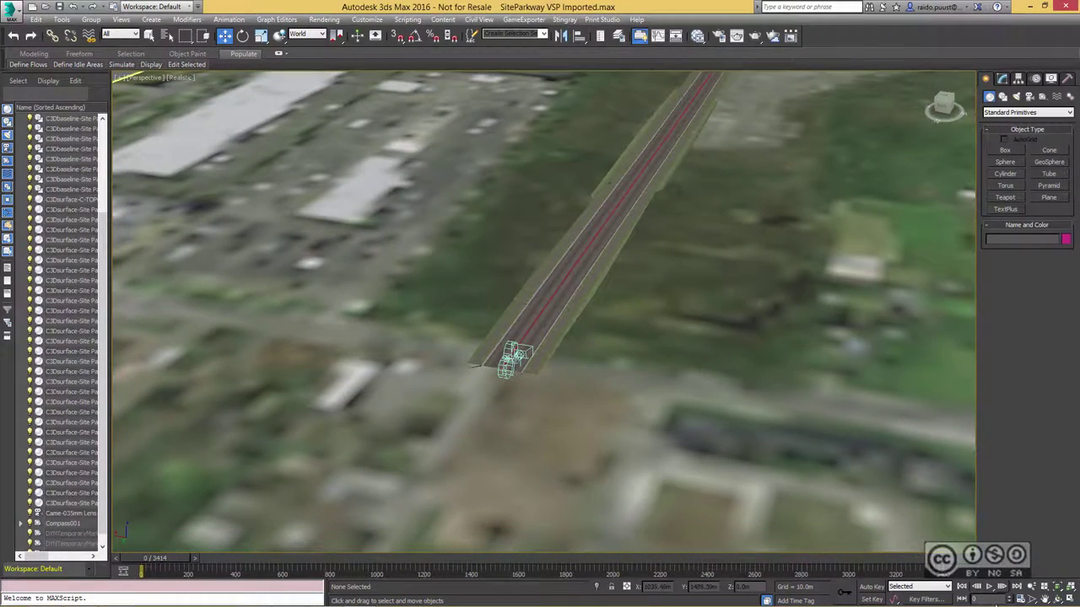
Step: Zoom in on the camera at the road's start and view through Came-035mm Lens-001
click(1030, 586)
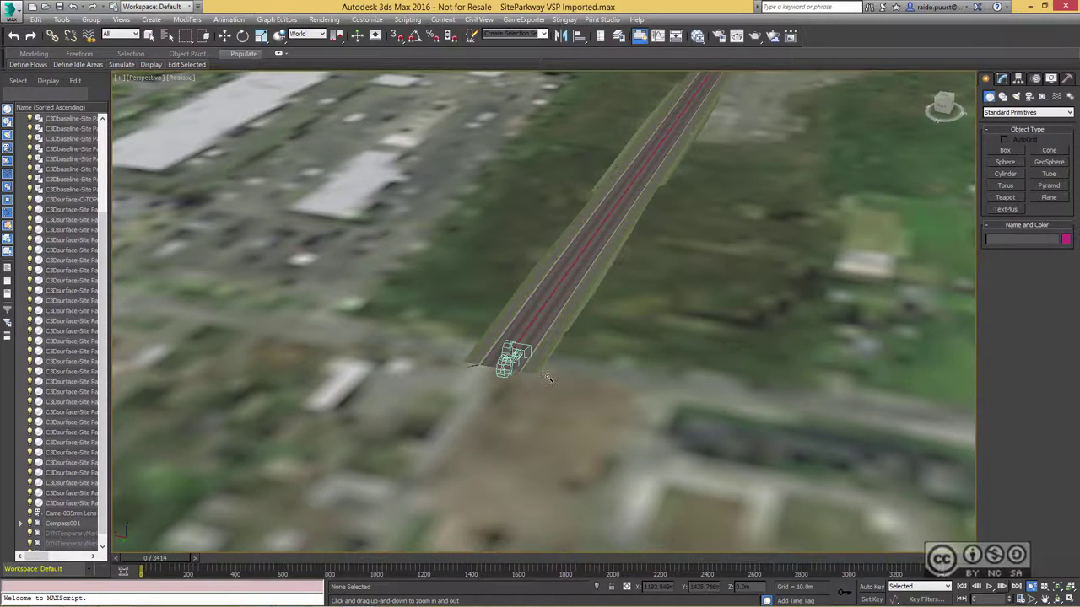
drag(548, 378, 469, 221)
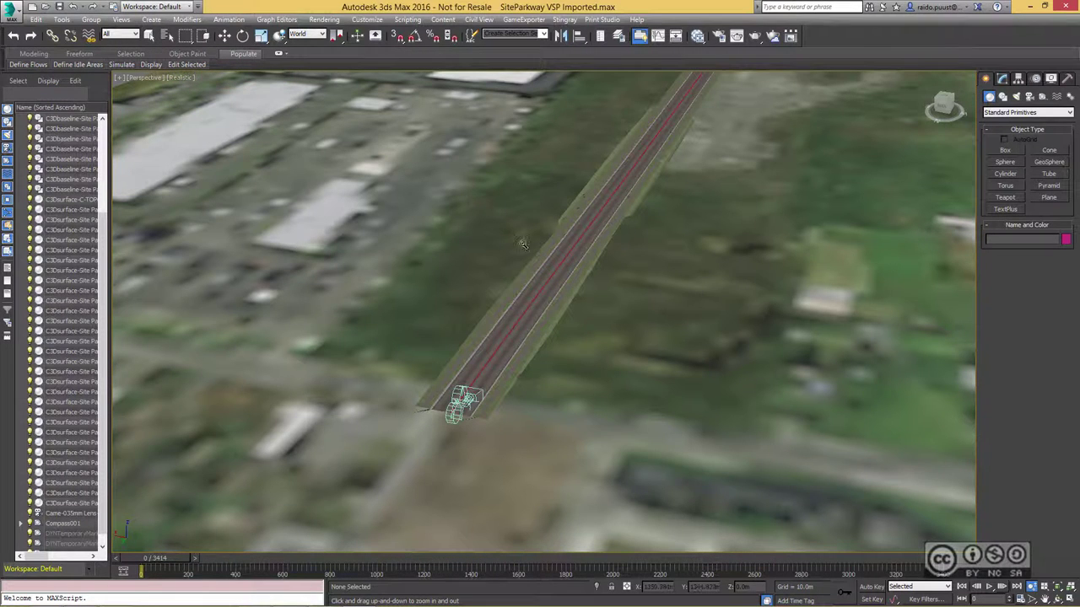
click(135, 75)
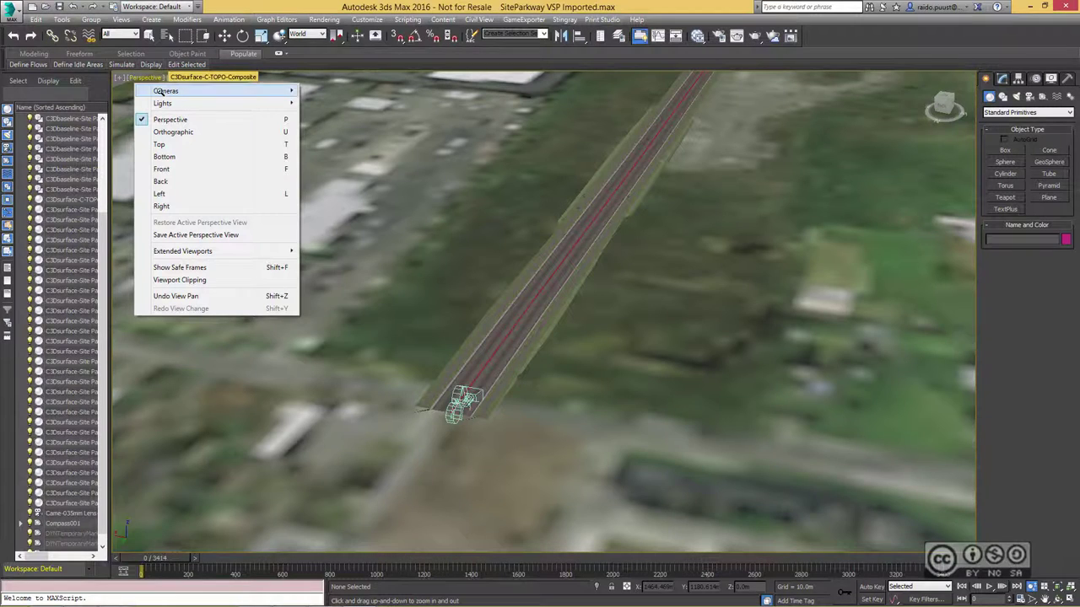
mouse_move(165, 90)
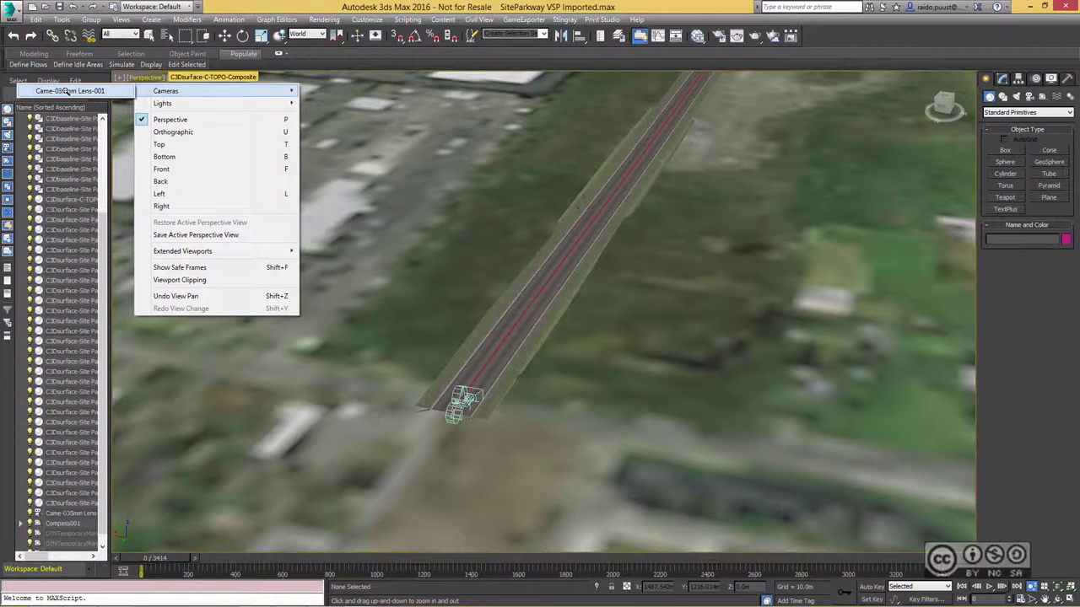
click(67, 91)
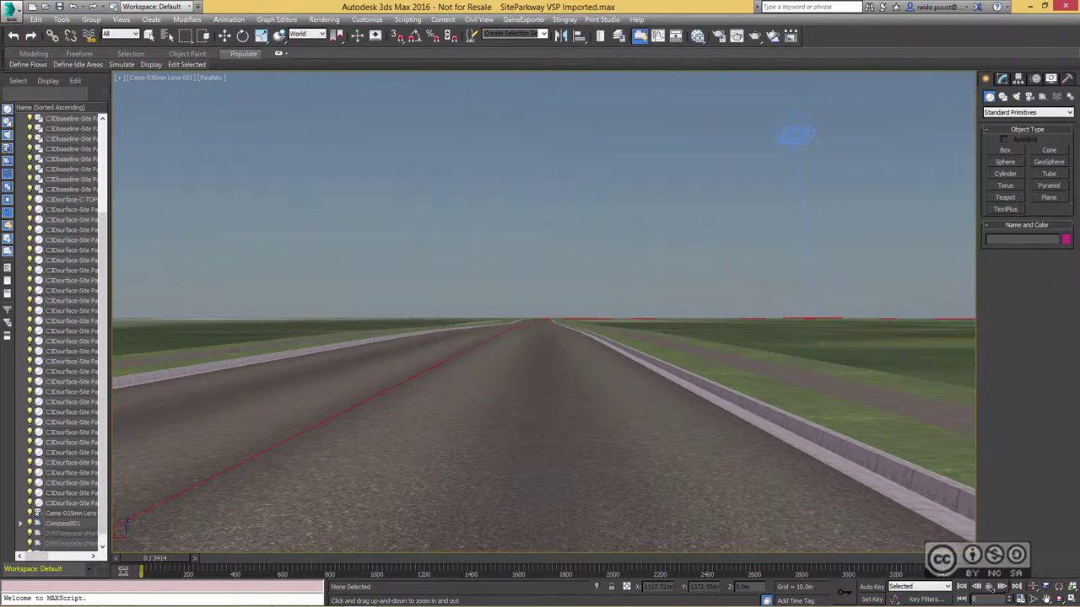
click(989, 587)
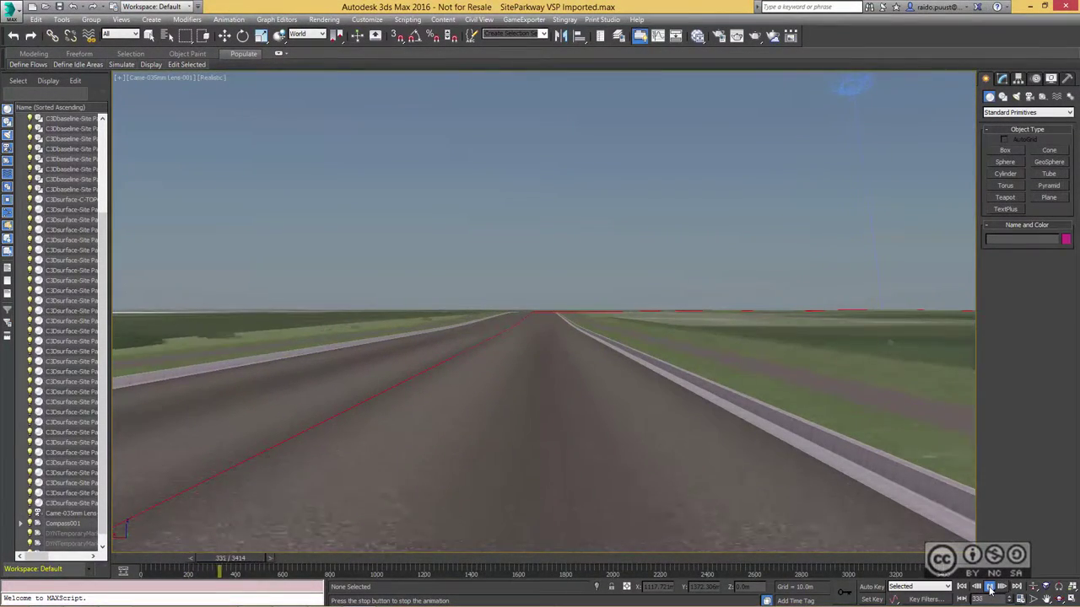
click(989, 588)
mouse_move(259, 570)
mouse_down()
mouse_move(600, 588)
mouse_move(945, 575)
mouse_move(241, 550)
mouse_move(142, 558)
mouse_up()
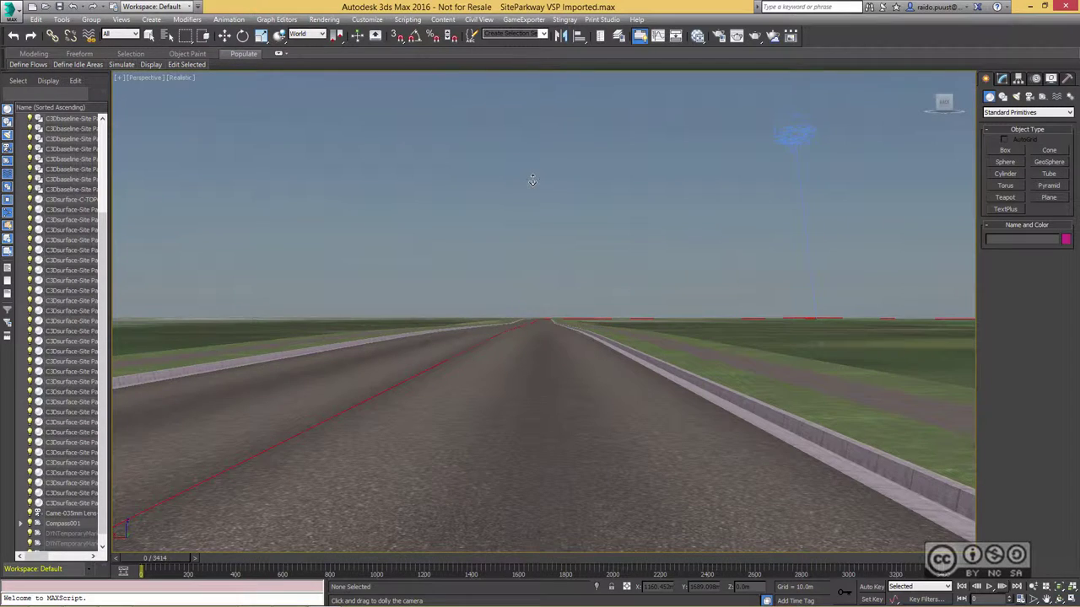
Step: Zoom out in Perspective to check the camera over the terrain, then match Perspective to the camera's road-level shot
key(p)
drag(559, 306, 447, 380)
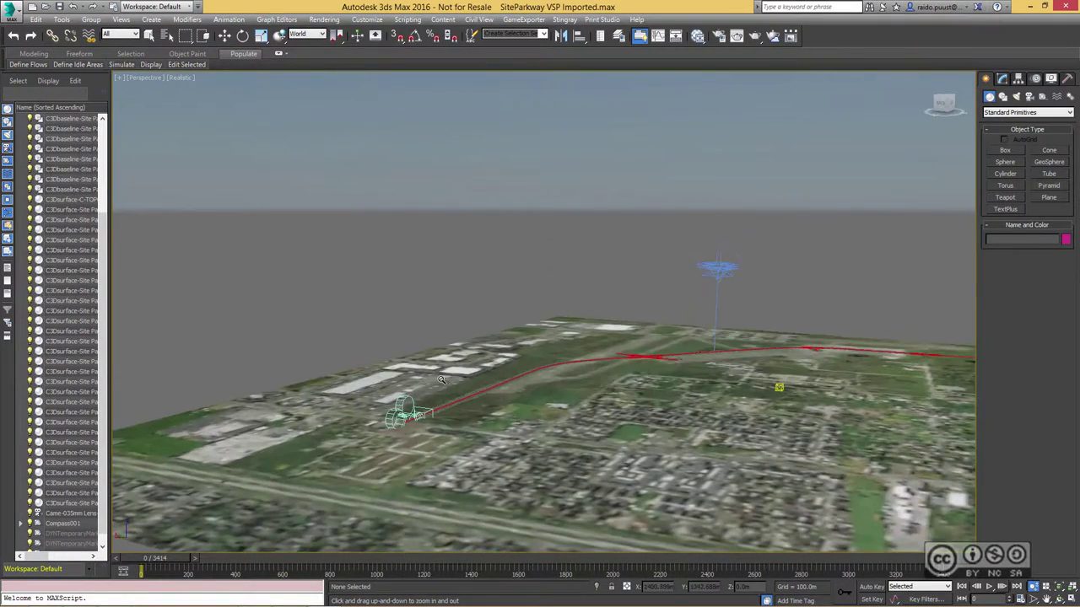
scroll(428, 426, up, 3)
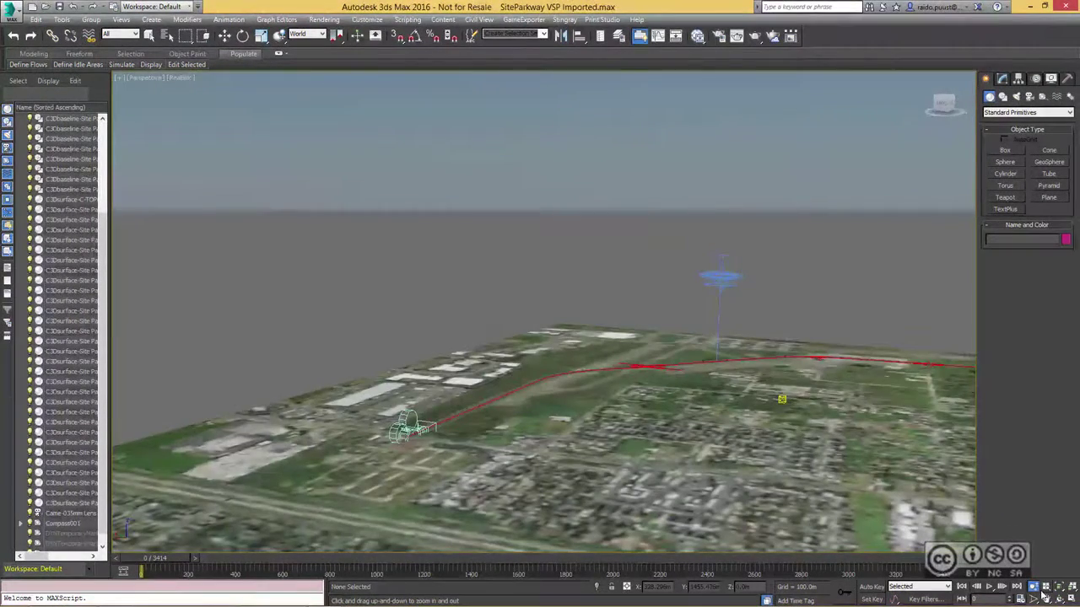
scroll(456, 446, up, 3)
scroll(456, 446, down, 4)
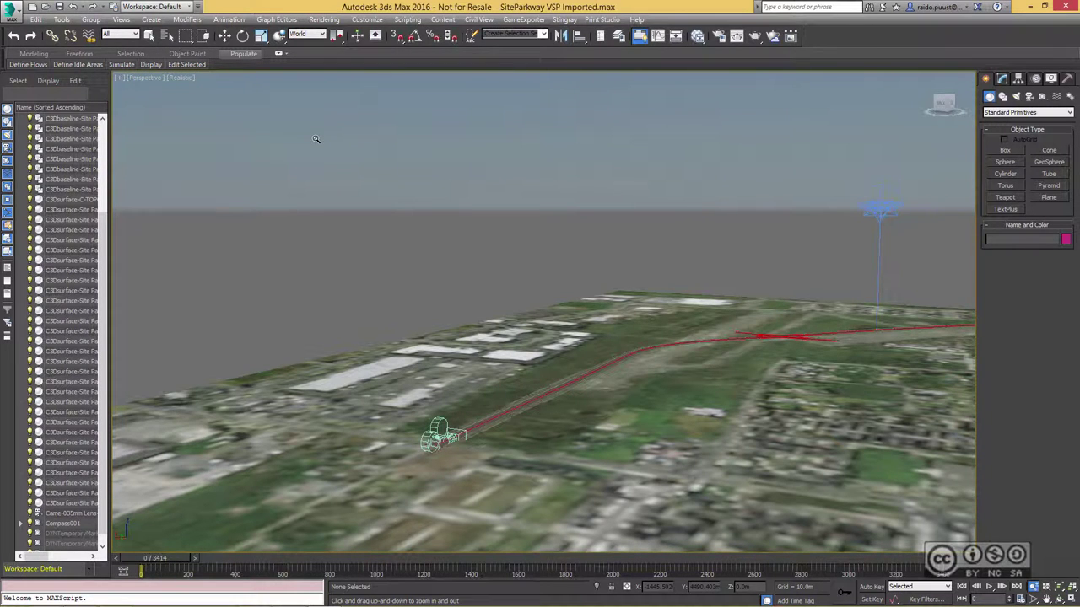
key(c)
key(p)
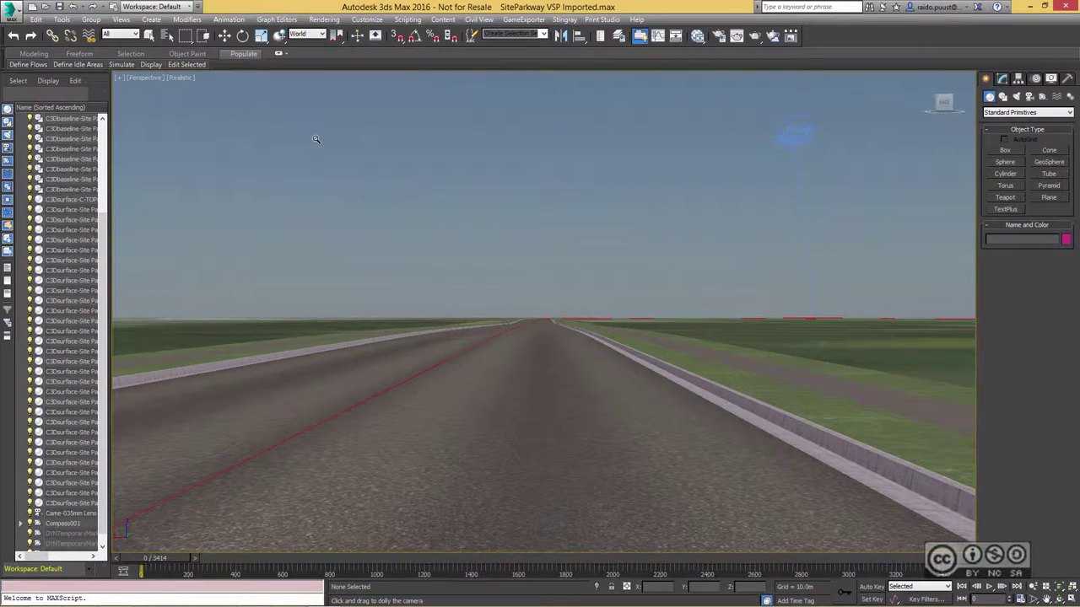